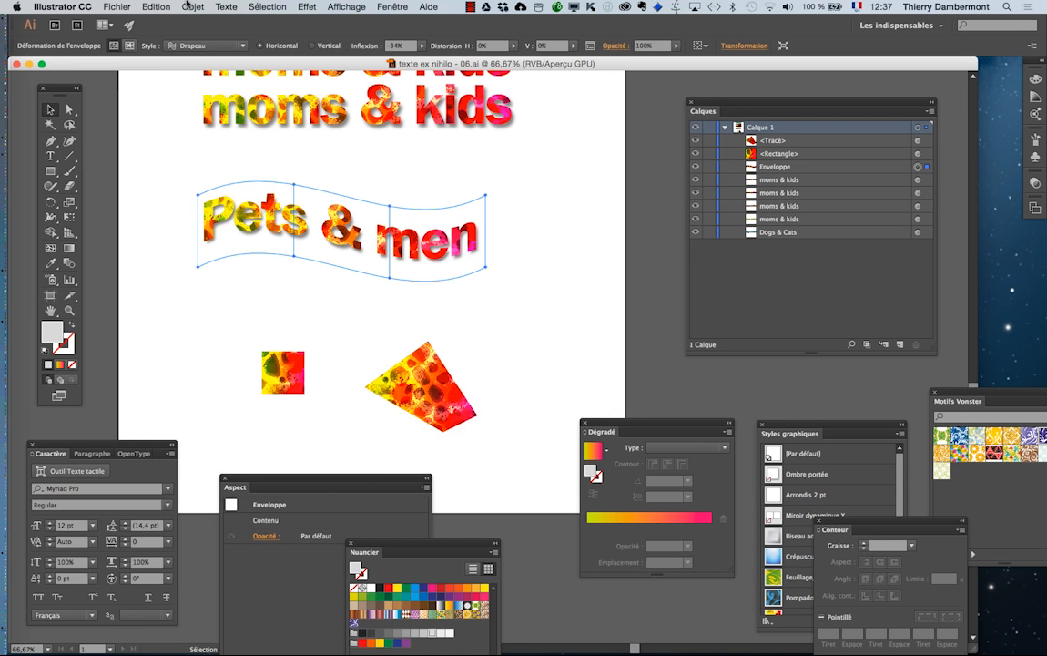
- Release the envelope distortion from the "Pets & men" text
click(188, 6)
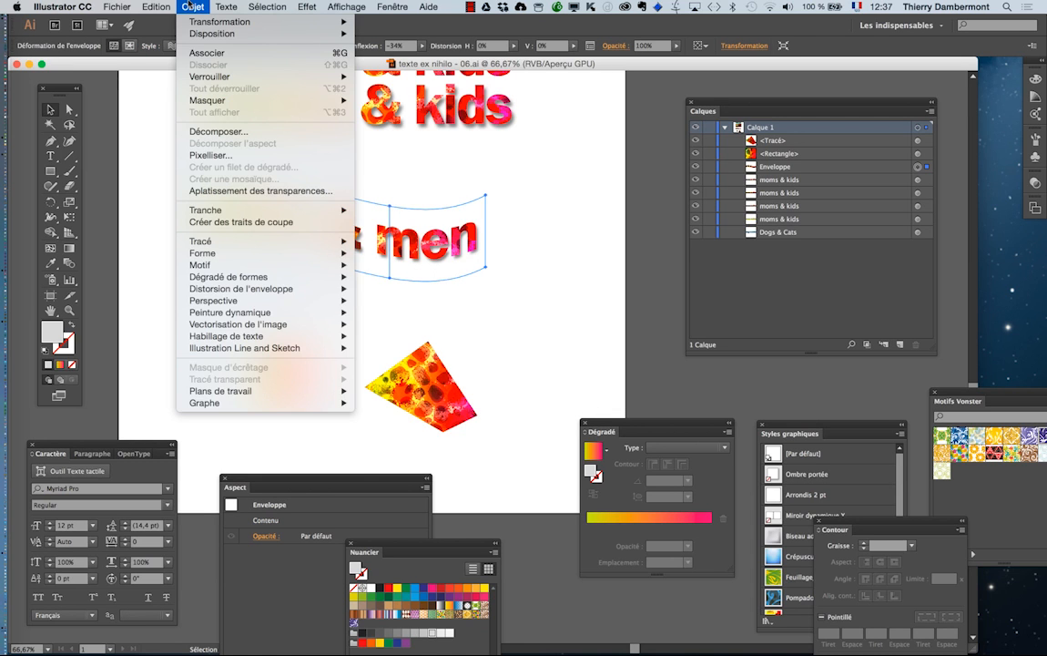
mouse_move(254, 290)
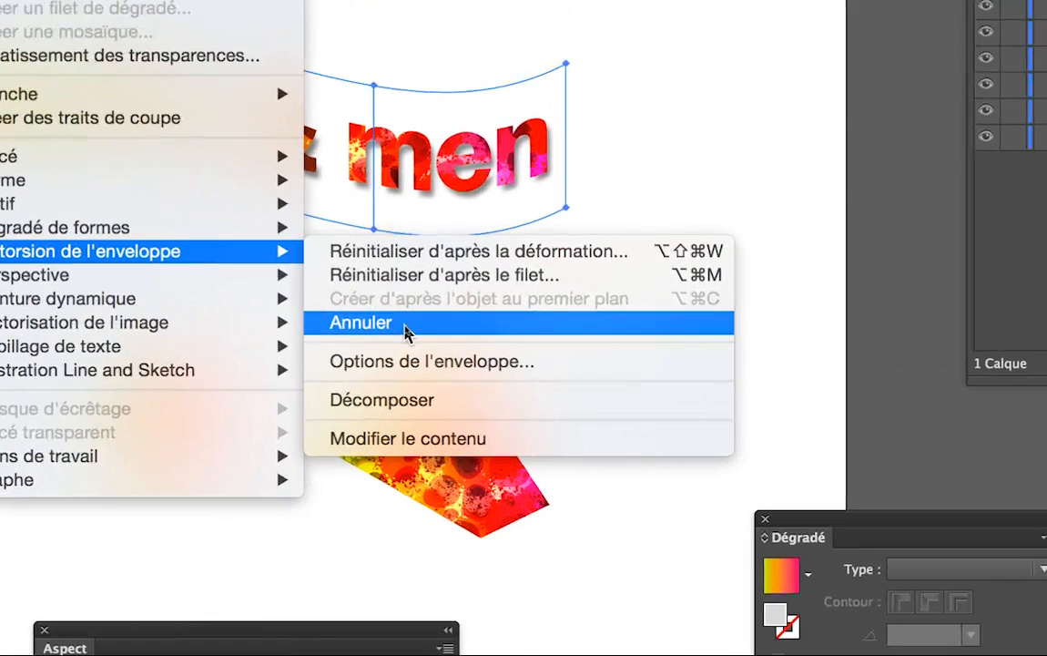
click(406, 323)
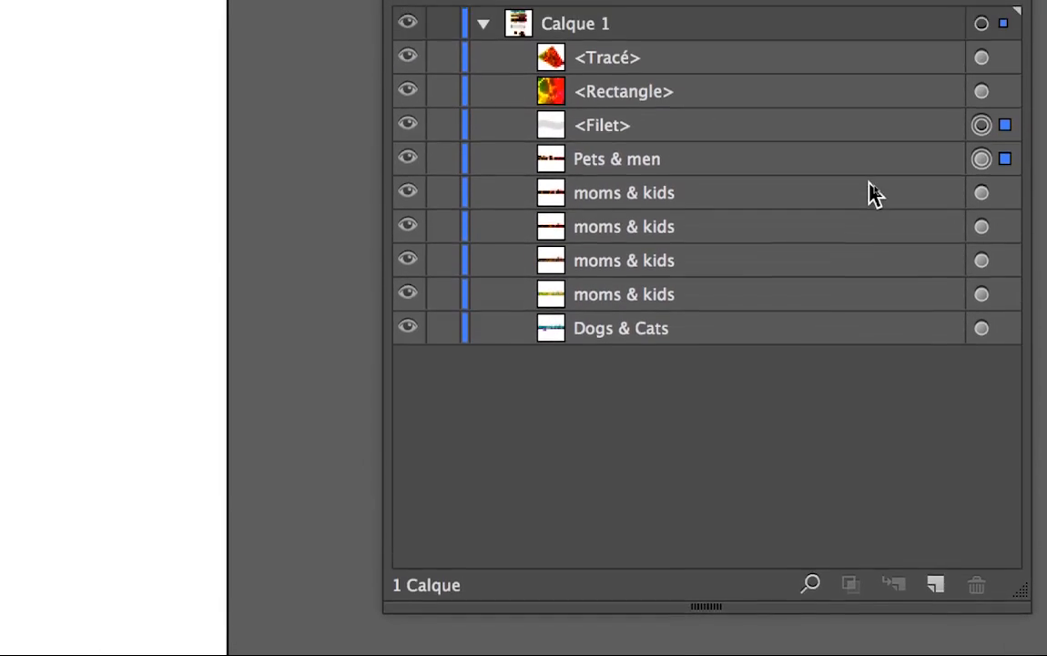
- Delete the leftover <Filet> object above "Pets & men" in the layer and clear the selection
click(808, 126)
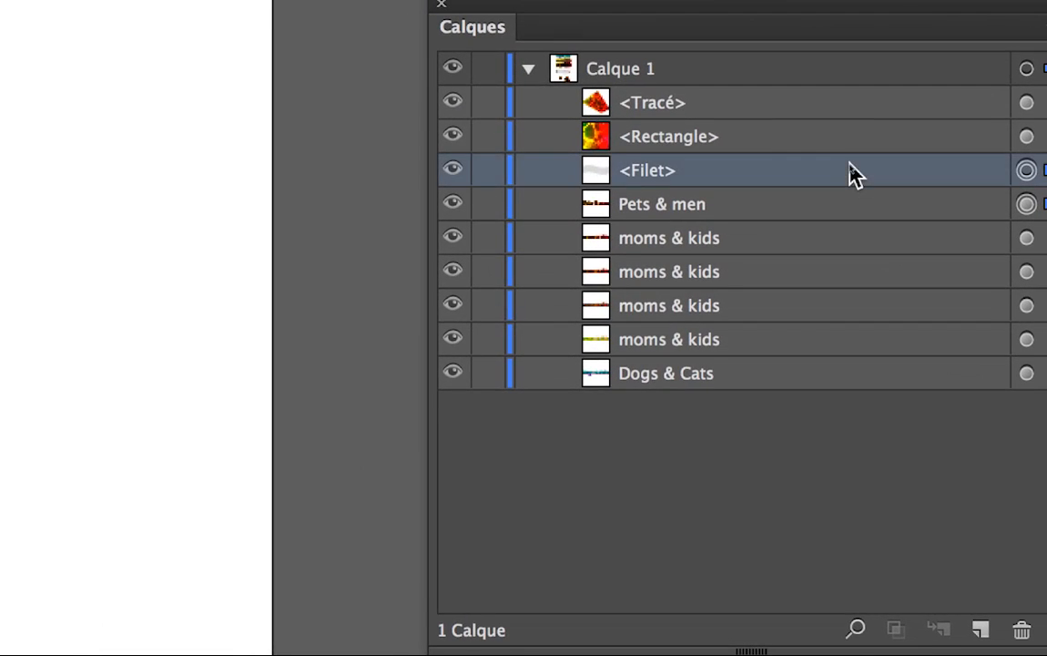
drag(809, 126, 971, 573)
drag(903, 302, 904, 308)
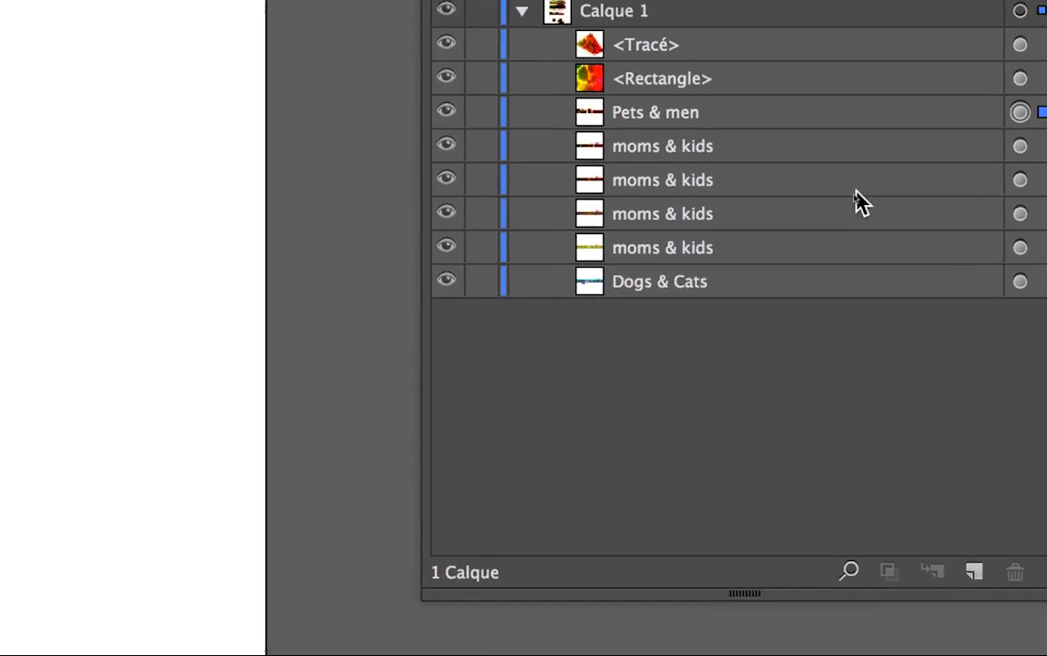
click(847, 173)
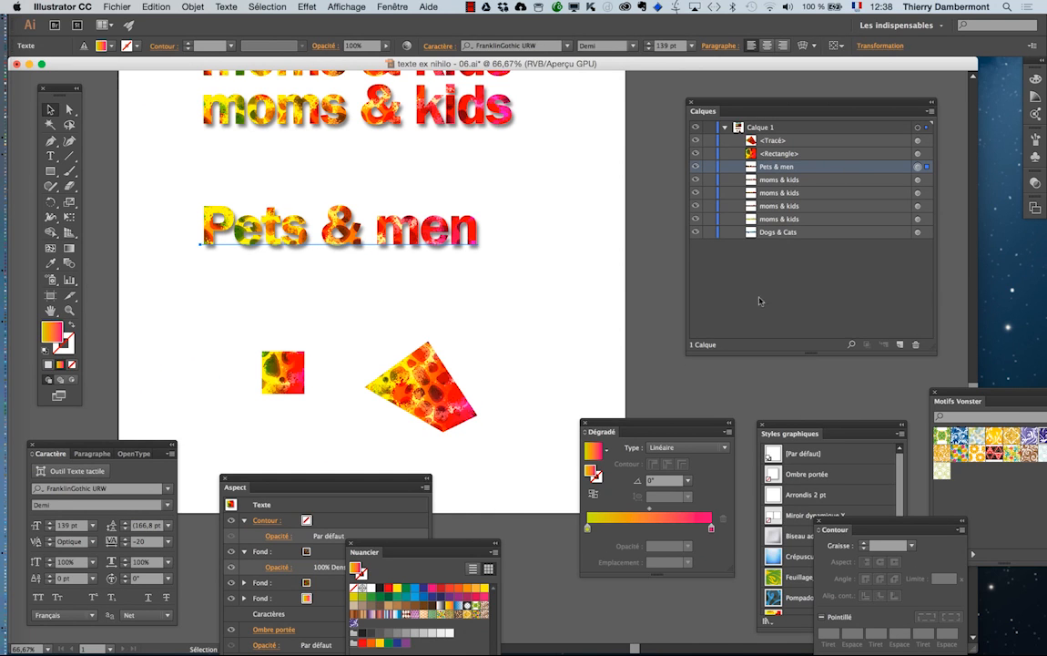
click(512, 302)
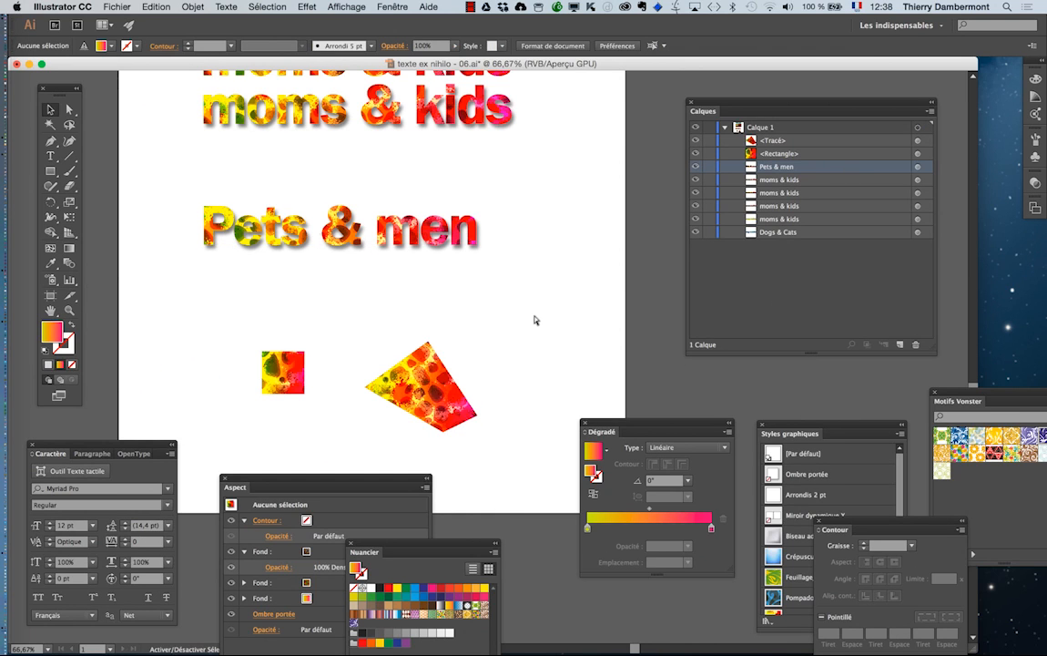
- Start a mesh-based envelope distortion on the "Pets & men" text with the preview enabled, keeping the text in view
click(335, 241)
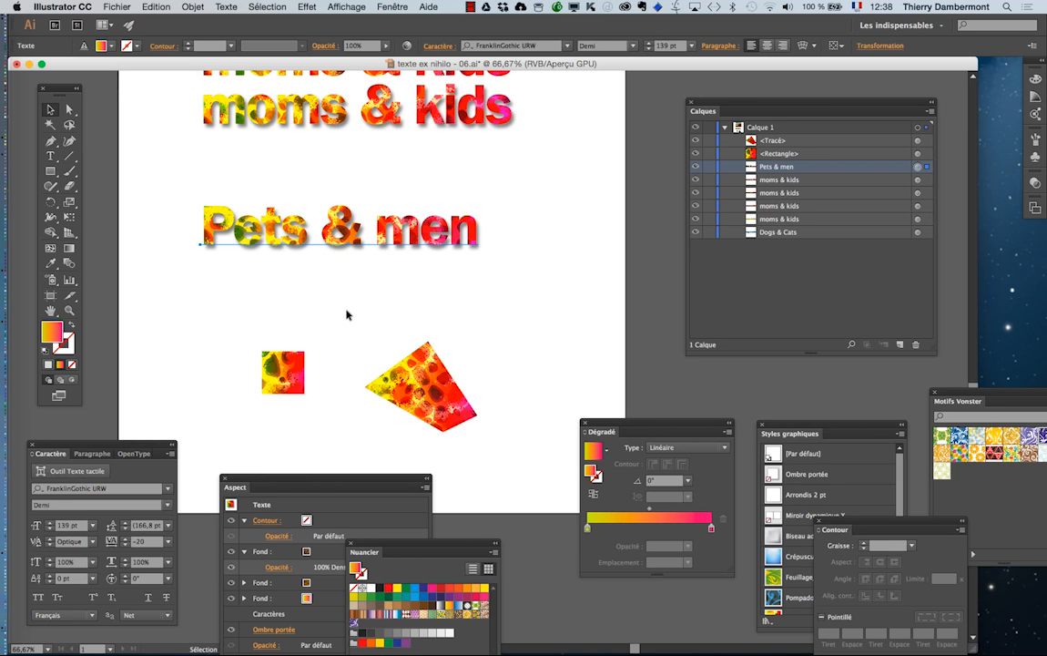
click(192, 7)
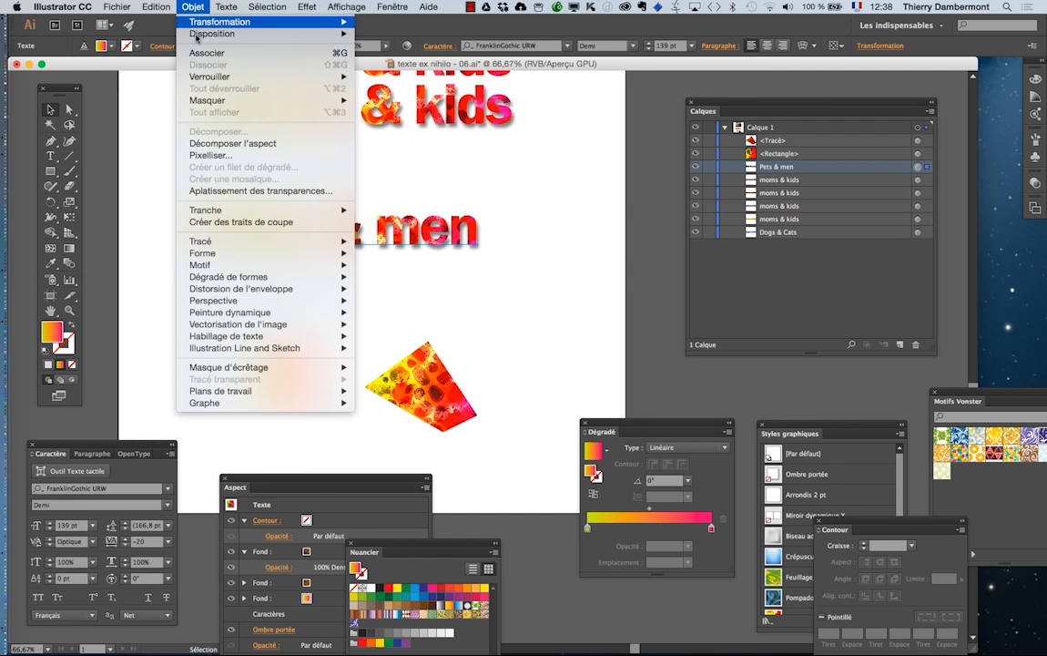
mouse_move(218, 289)
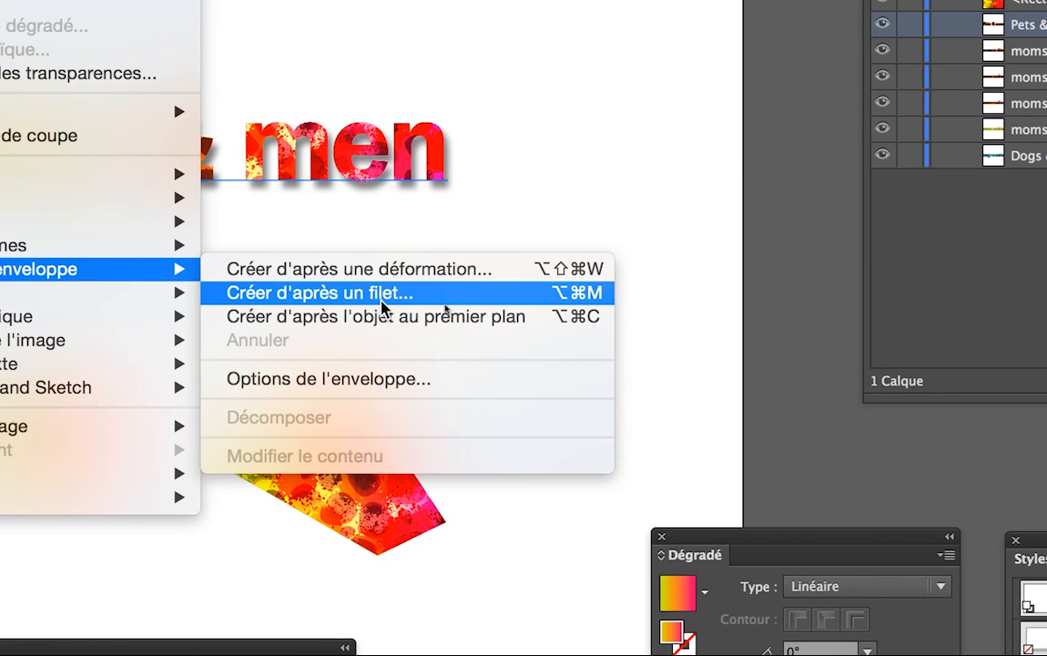
click(384, 308)
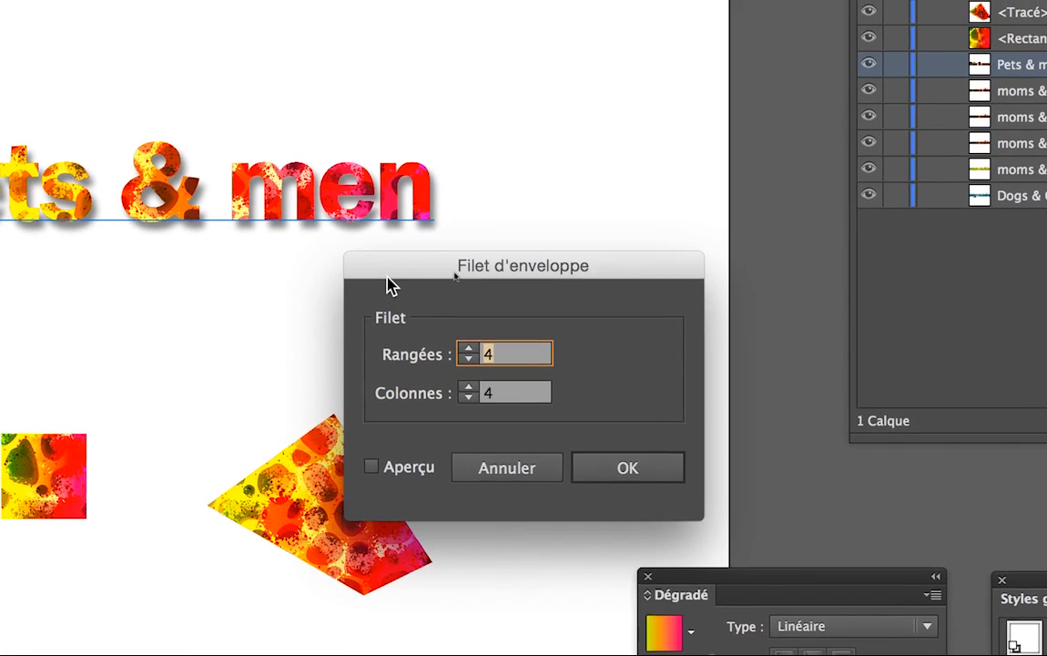
drag(386, 285, 294, 288)
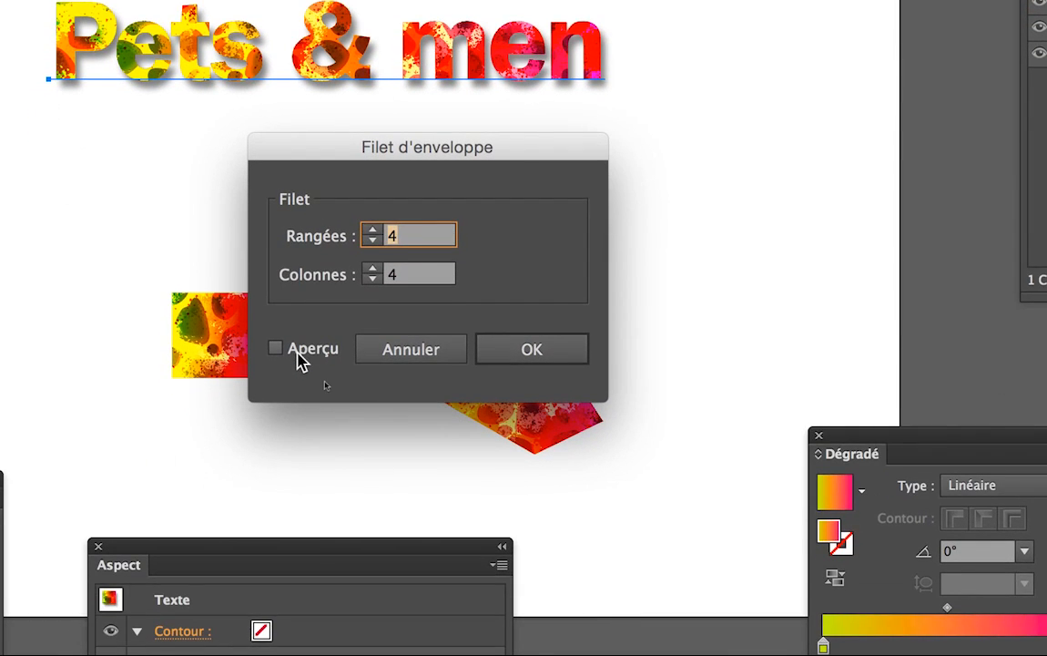
click(305, 485)
click(301, 358)
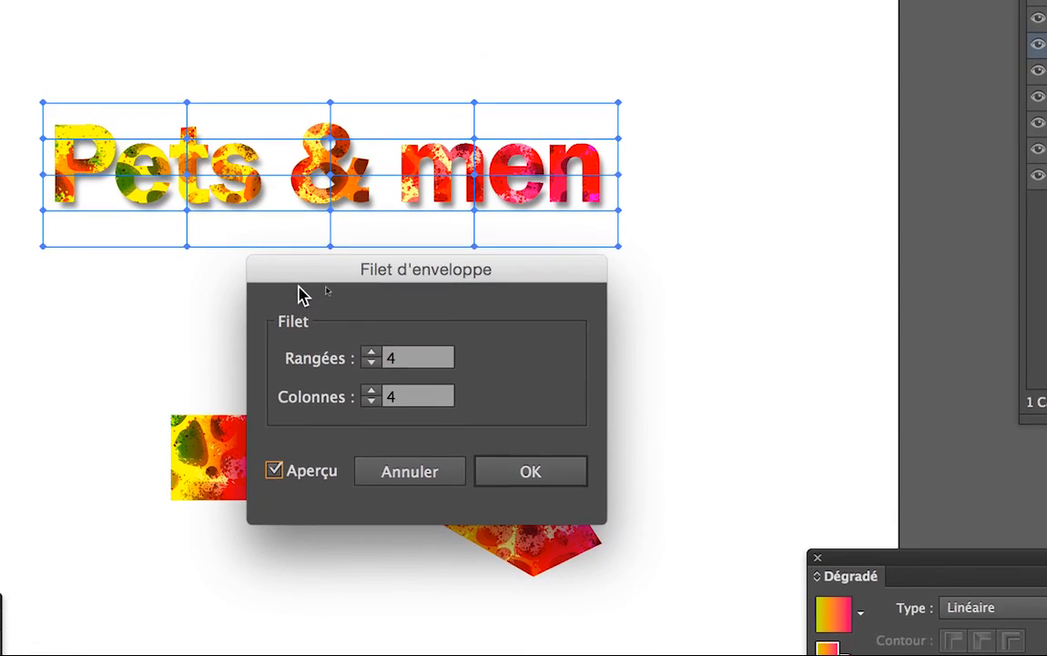
drag(296, 277, 276, 276)
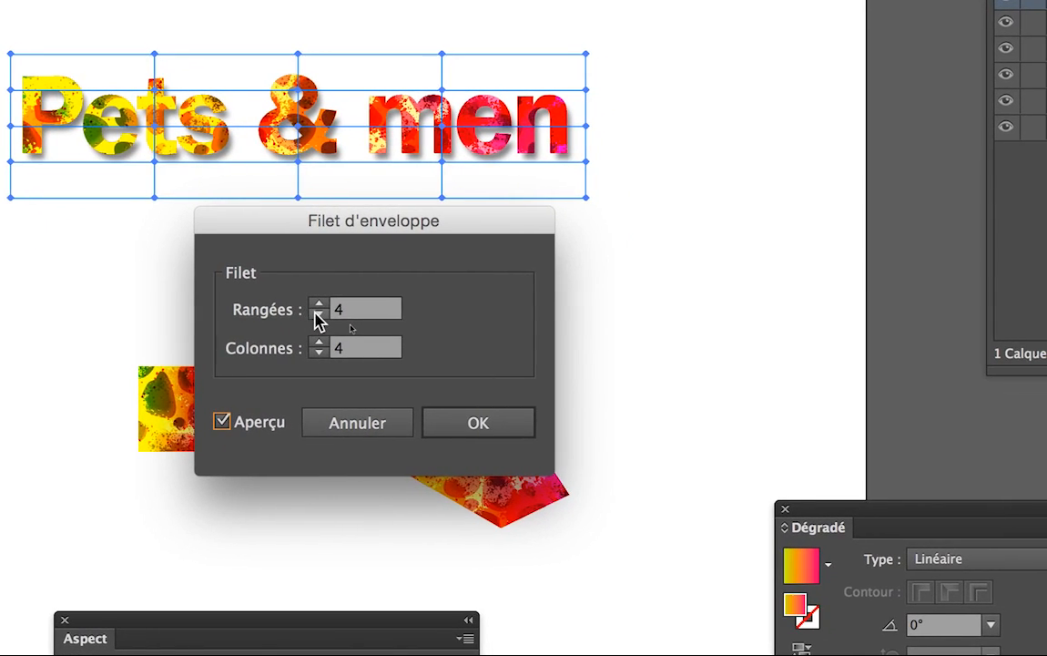
- Set the envelope mesh to 3 rows and 5 columns and apply it
click(318, 316)
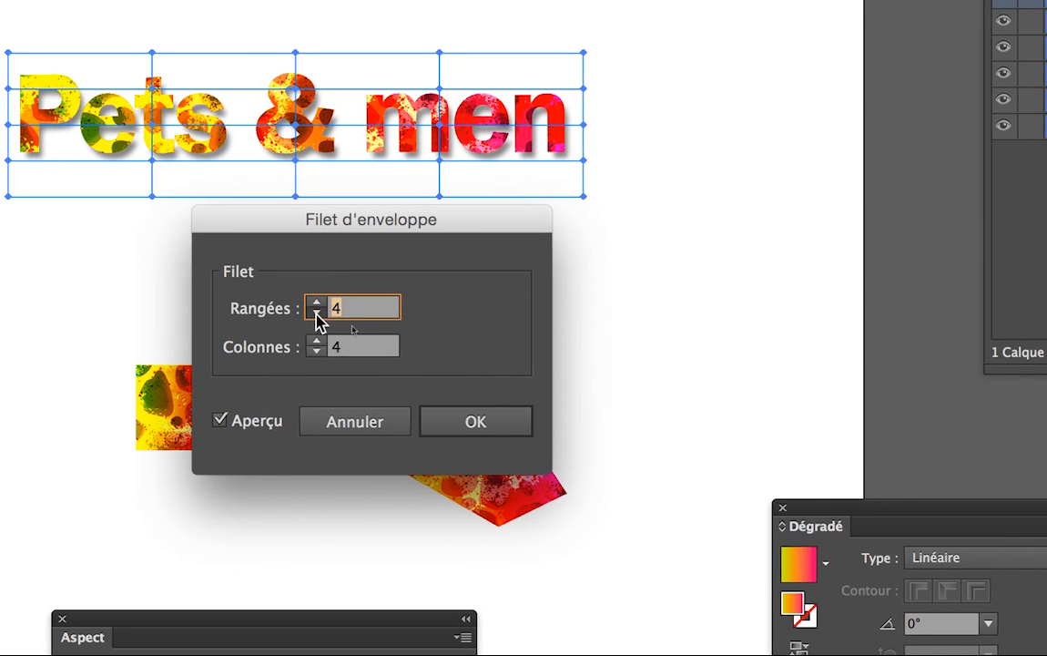
click(317, 315)
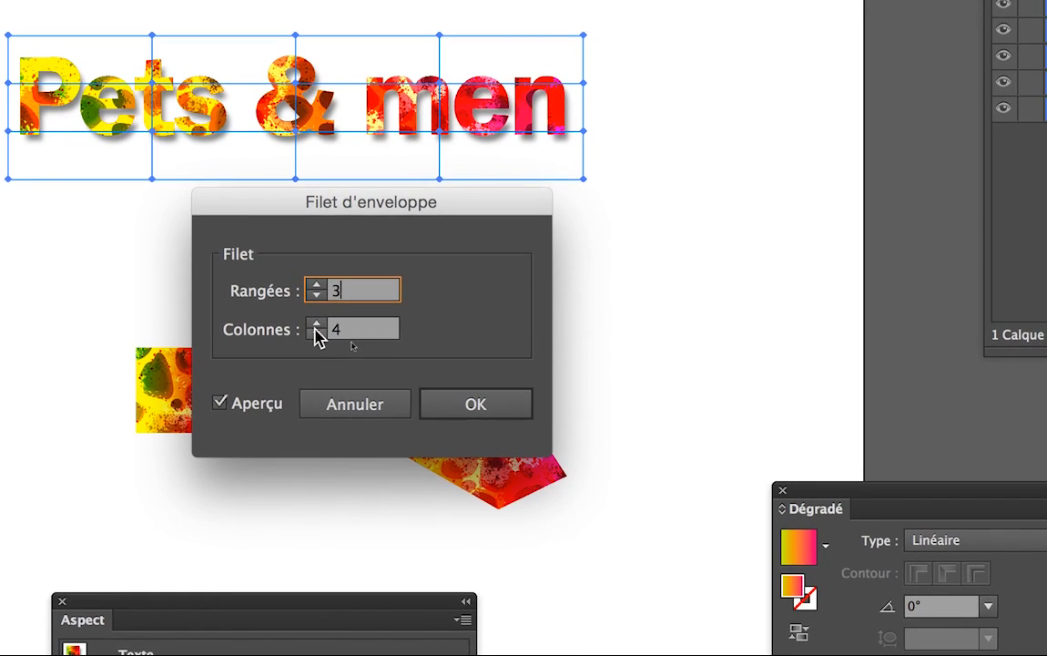
click(316, 331)
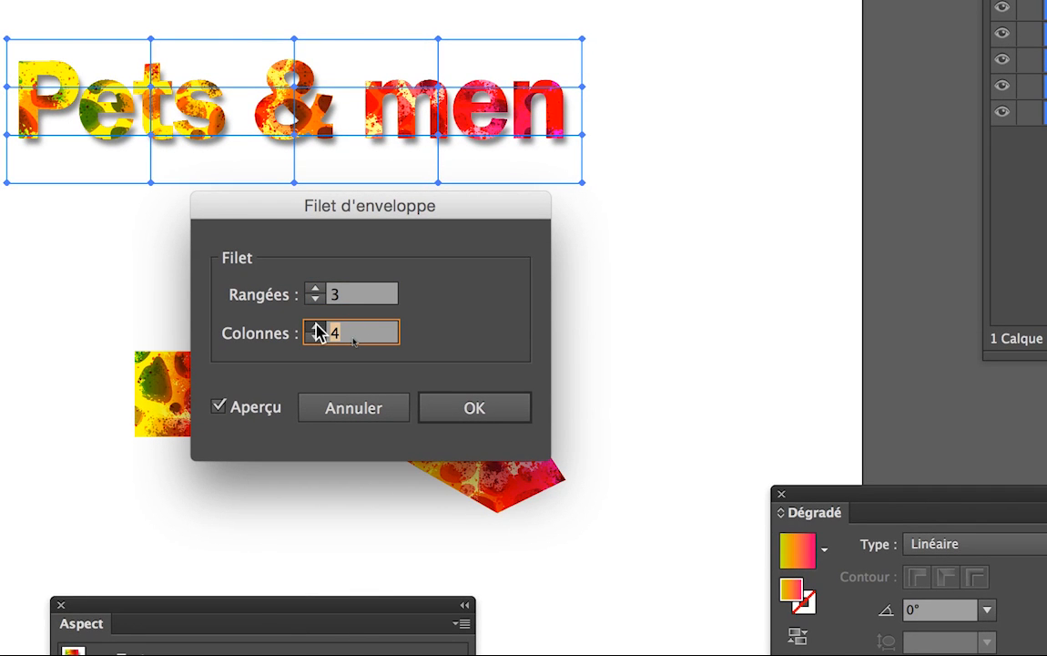
text(5)
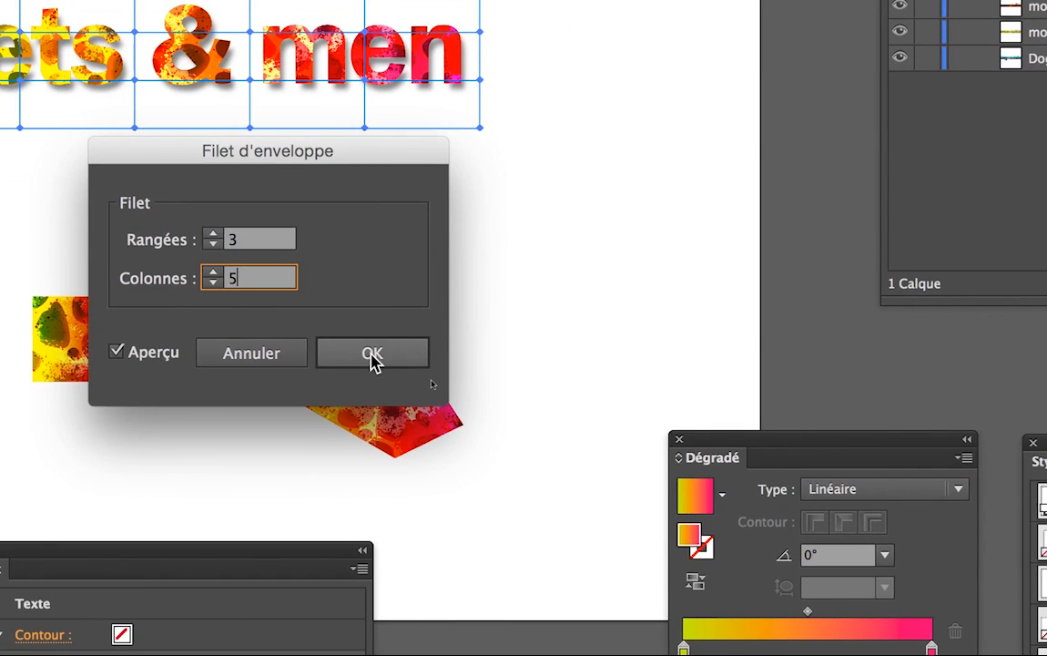
click(473, 412)
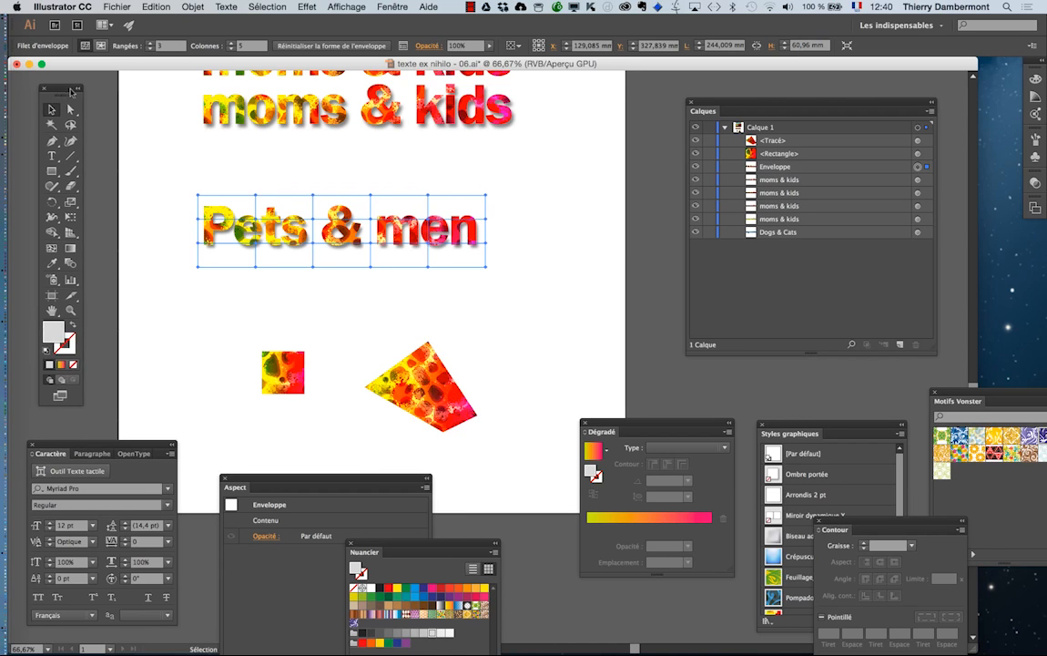
- Bring the tools closer to the artwork, try selecting the envelope's lower-right mesh cell with the Direct Selection tool, and deselect it
drag(55, 88, 101, 97)
click(115, 119)
click(485, 293)
click(462, 258)
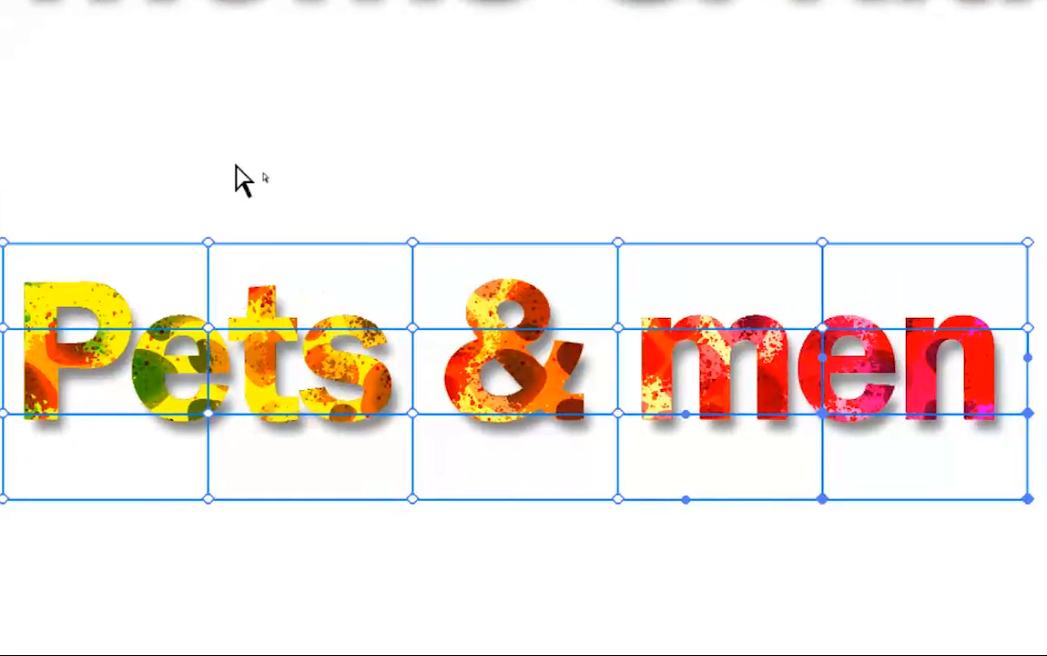
click(645, 301)
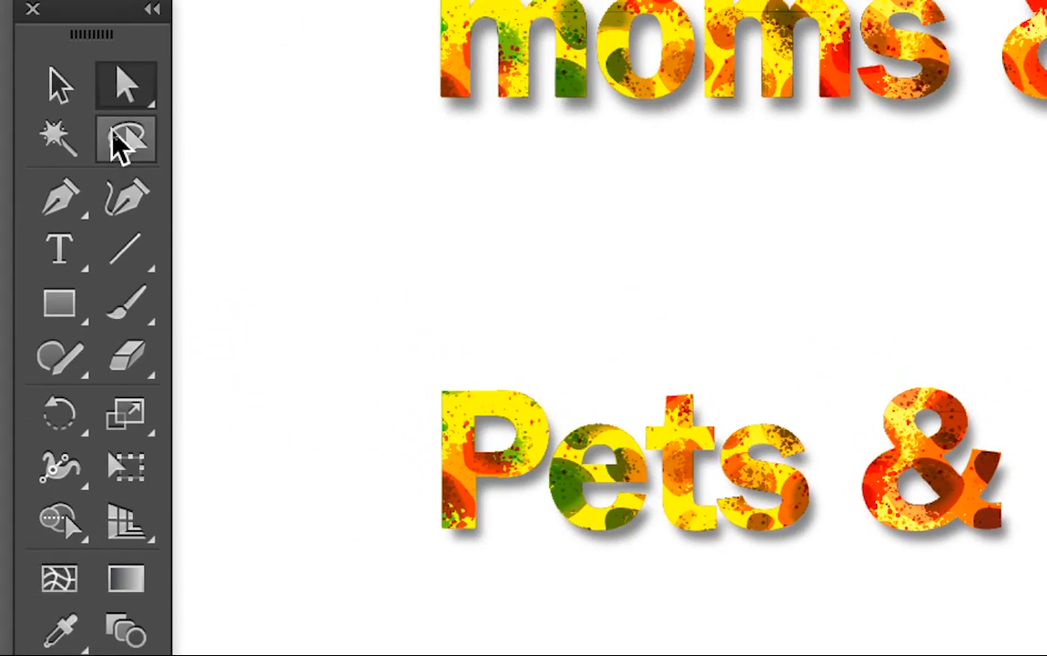
- Try the progressive variant of the Direct Selection tool and return to the regular Direct Selection tool
click(117, 127)
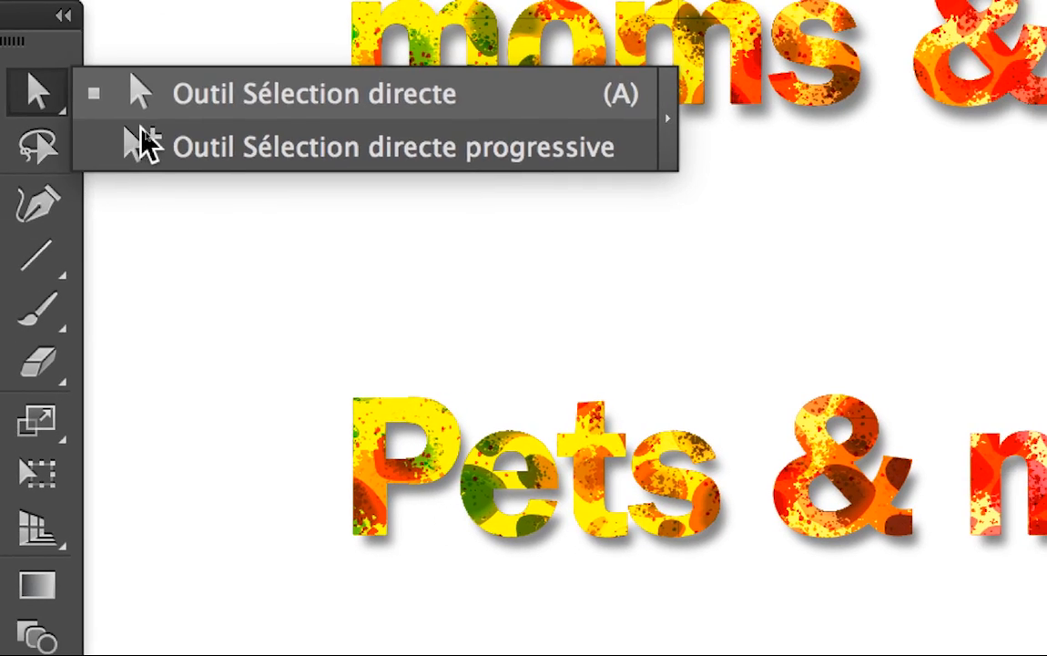
click(222, 157)
click(117, 132)
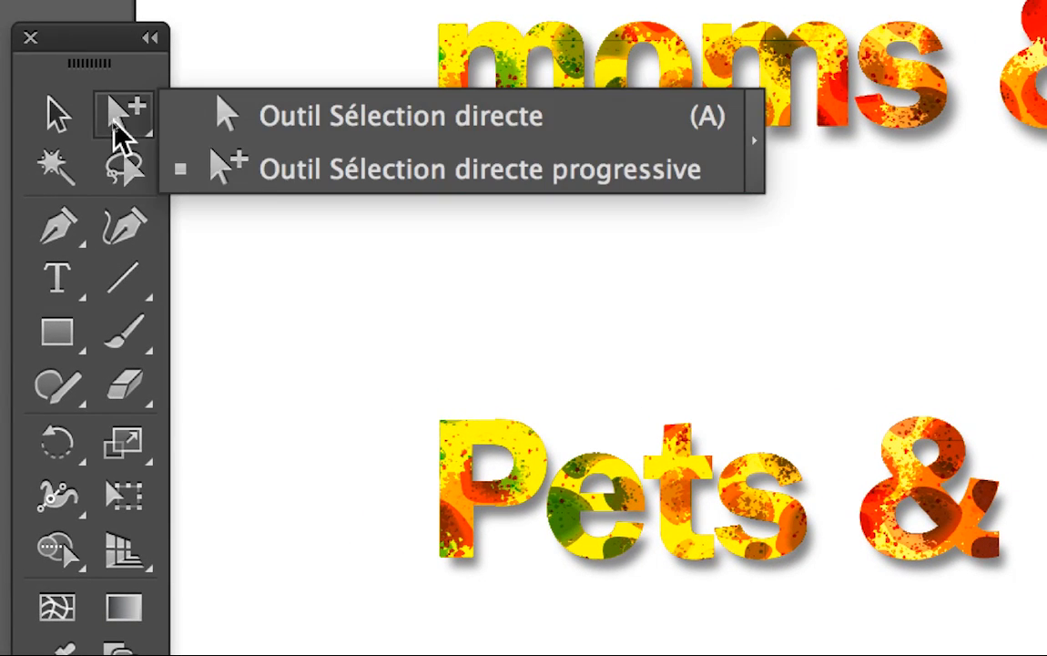
click(141, 127)
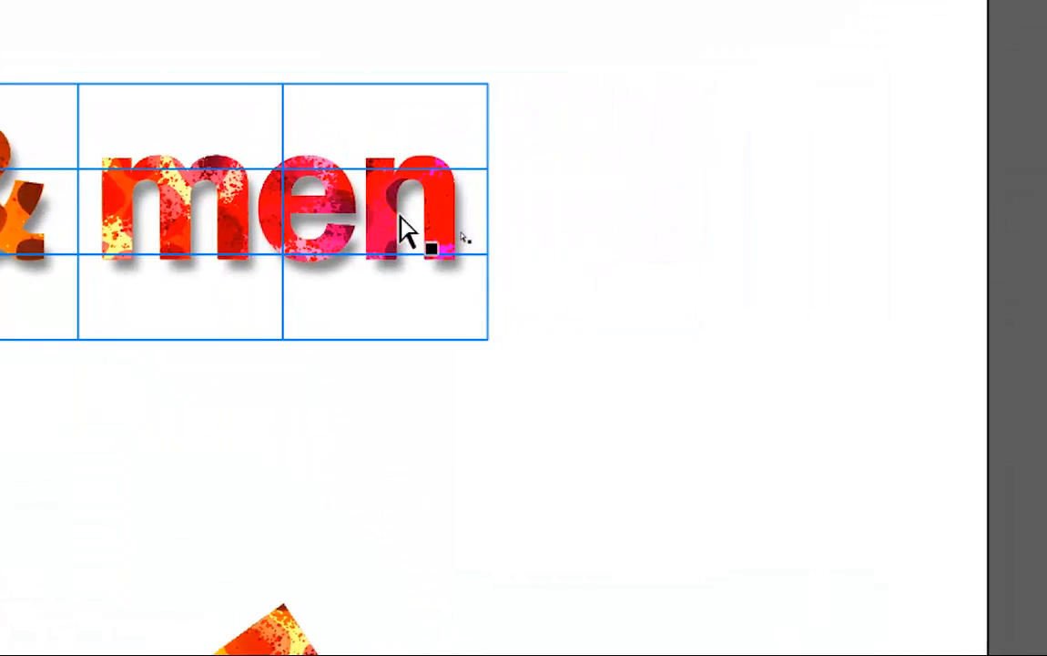
- Move the middle-row mesh cell over the final "n" to the right and slightly down, stretching the end of "men"
click(400, 217)
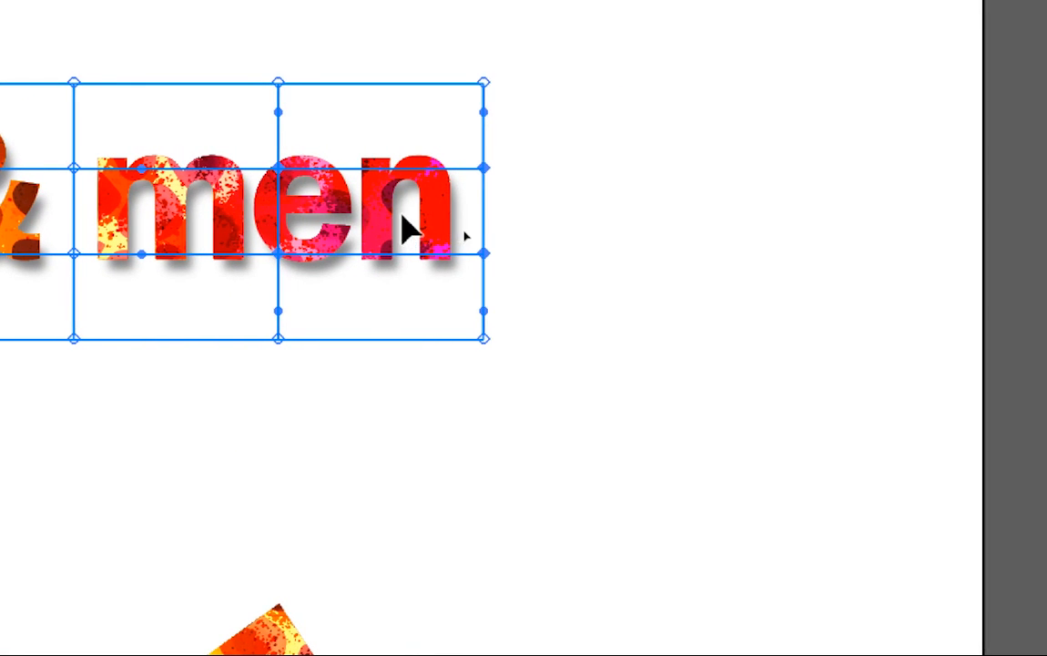
mouse_move(408, 215)
mouse_down()
mouse_move(449, 215)
mouse_move(421, 227)
mouse_up()
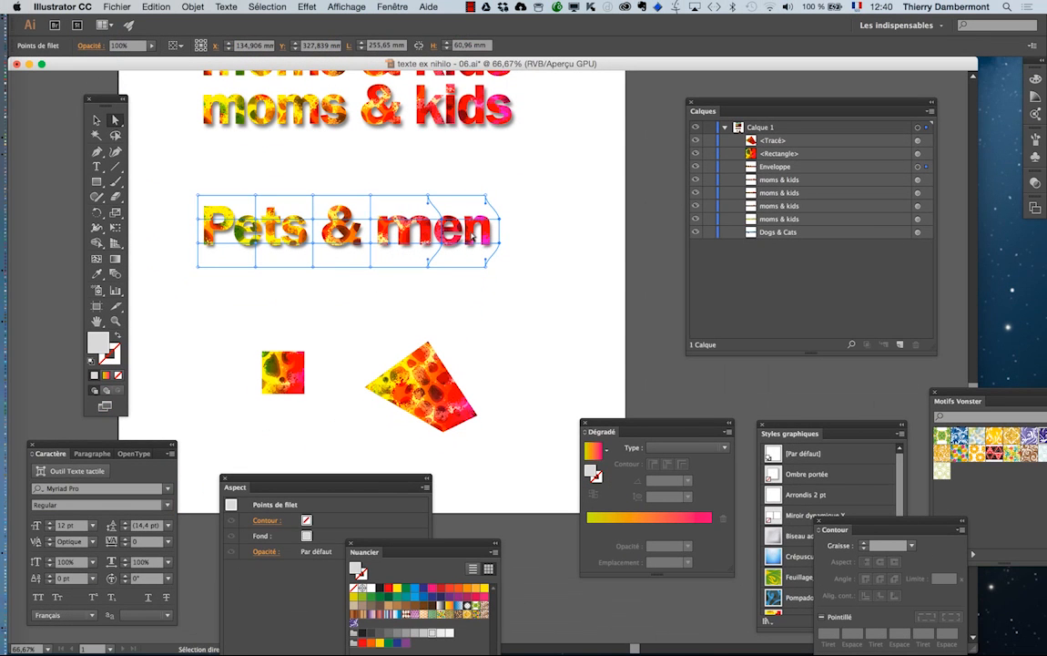
drag(473, 236, 489, 199)
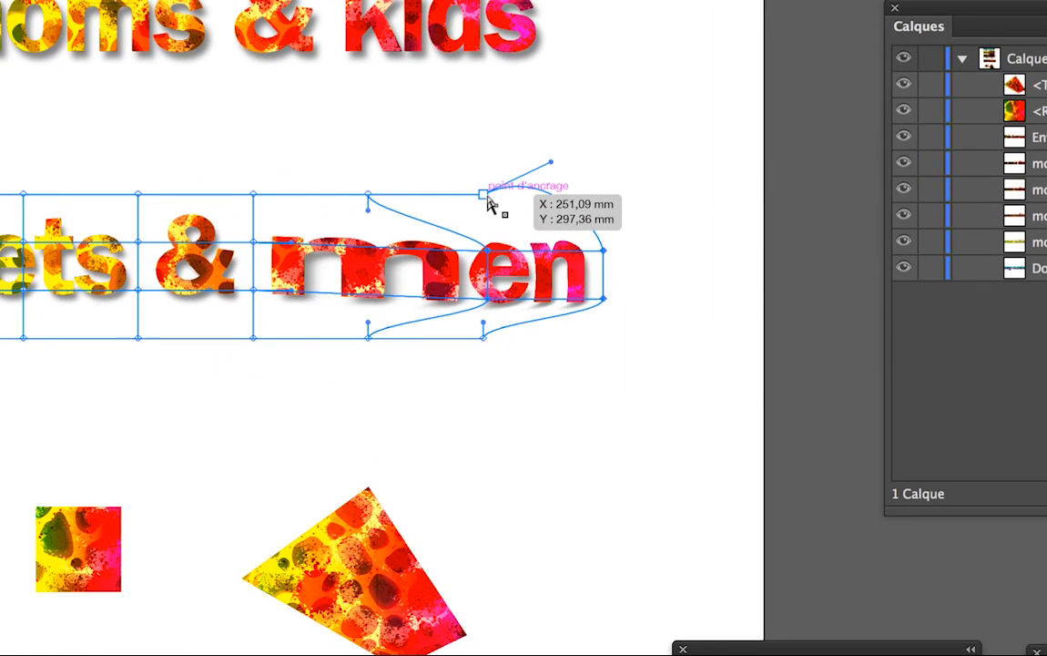
- Raise the last two anchor points on the envelope's upper edge, moving the corner point about 26 mm up and 11 mm right
drag(489, 201, 546, 141)
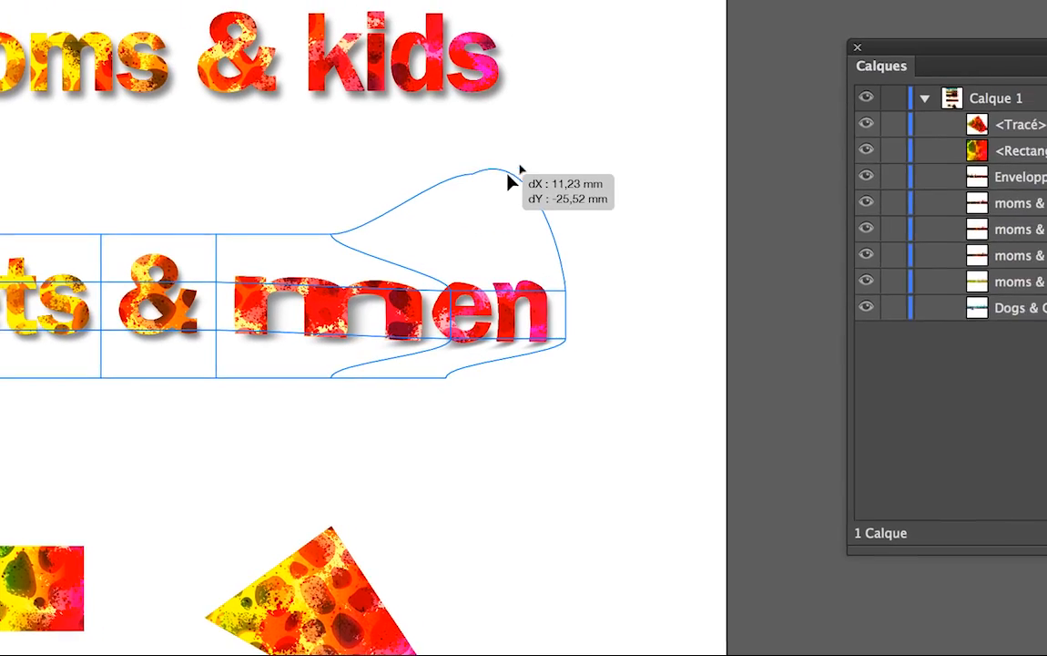
drag(507, 176, 508, 174)
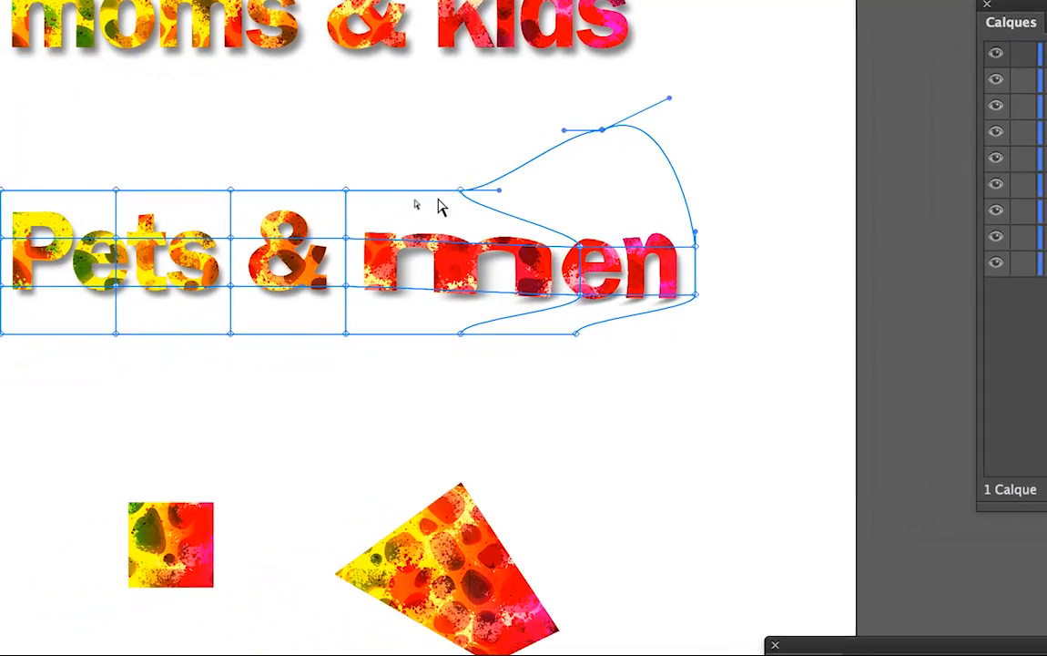
mouse_move(460, 189)
mouse_down()
mouse_move(446, 147)
mouse_move(443, 178)
mouse_up()
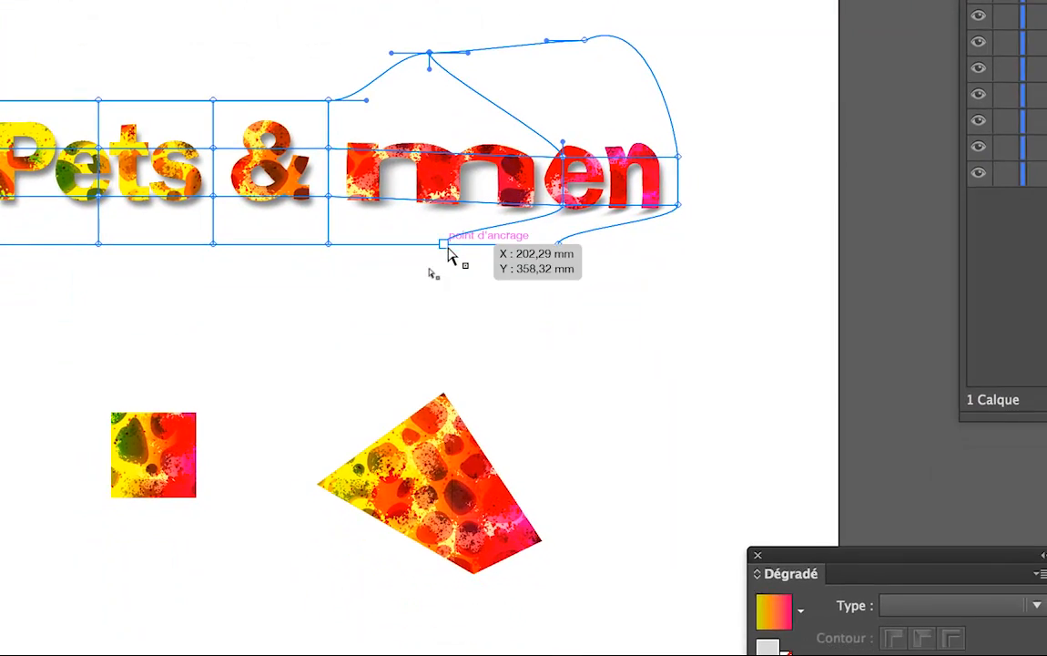
- Pull the last two anchor points on the envelope's lower edge down to about Y 394 mm and, for the corner, Y 388 mm
drag(417, 256, 425, 329)
drag(449, 273, 449, 283)
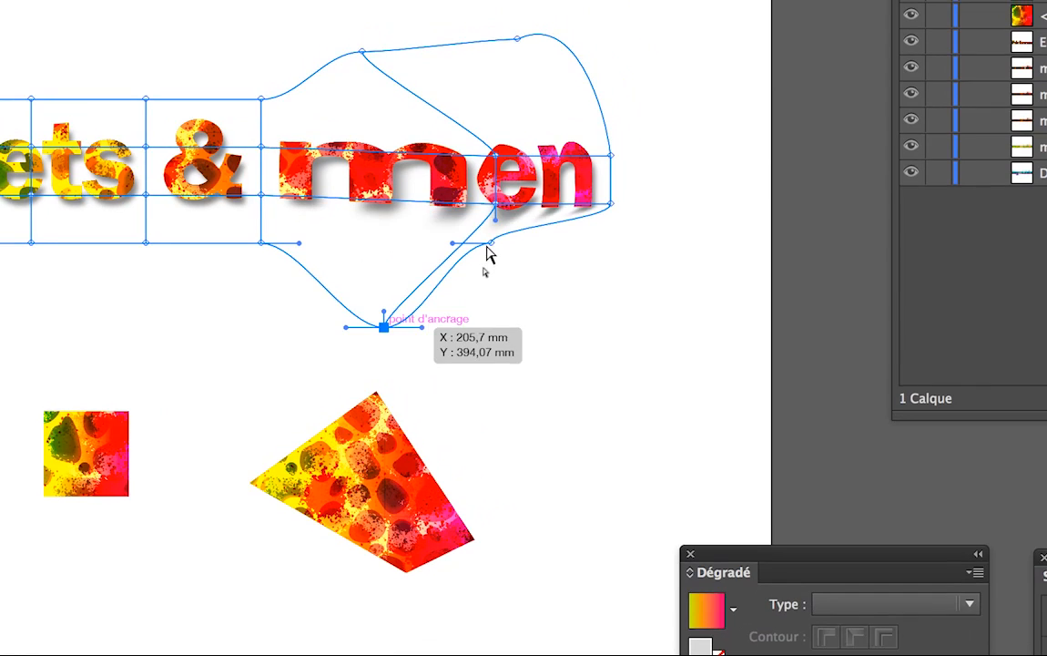
drag(489, 243, 503, 275)
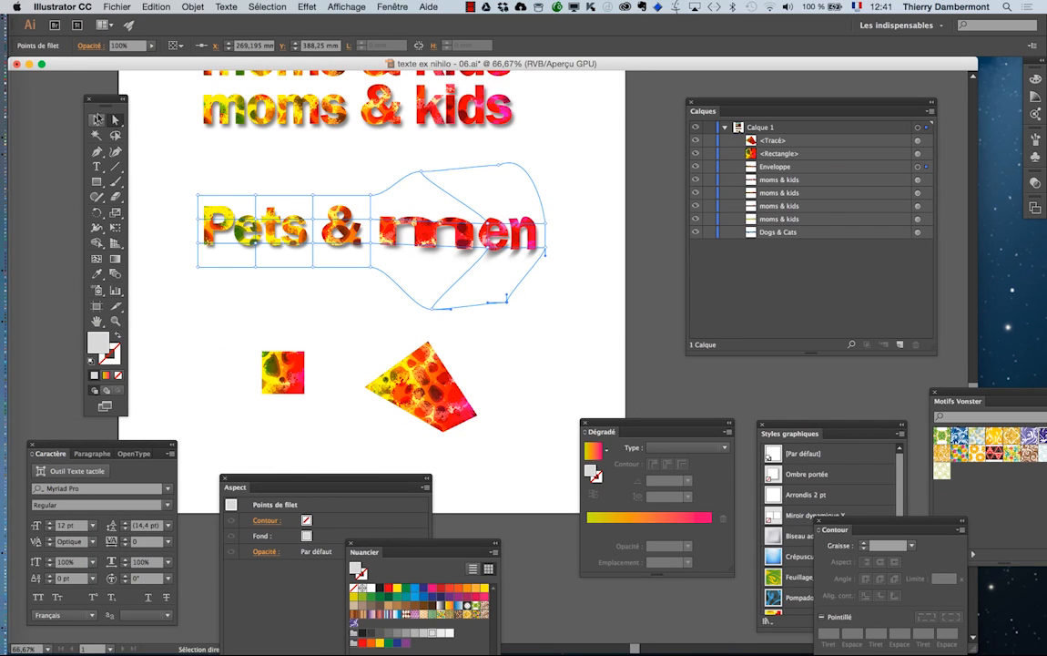
- Select the whole distorted "Pets & men" envelope with the Selection tool
click(98, 119)
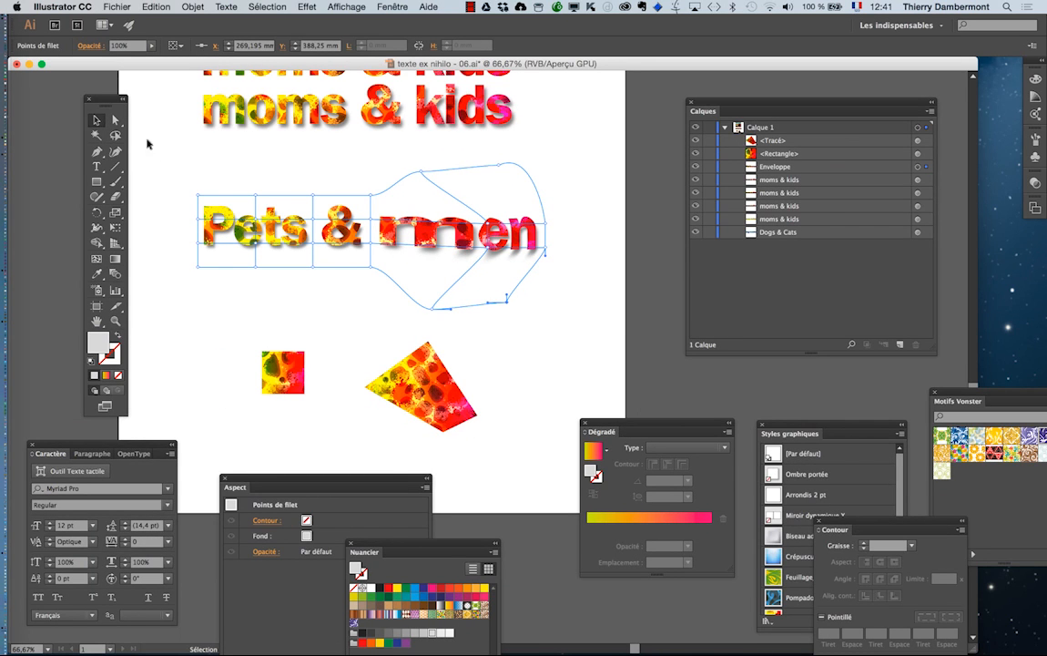
click(211, 163)
click(254, 228)
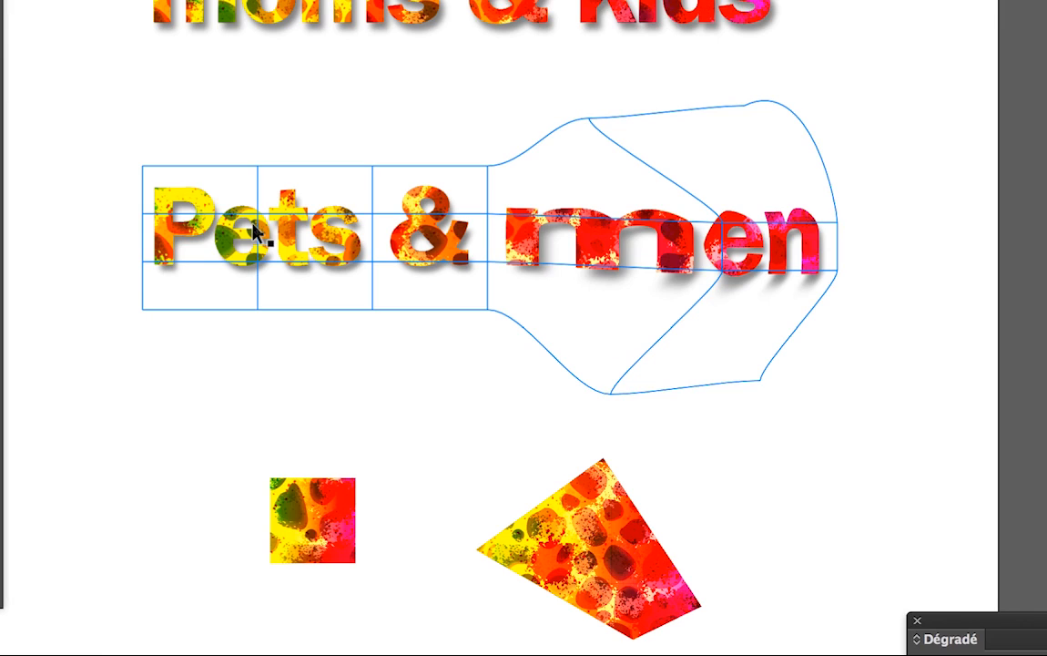
click(254, 228)
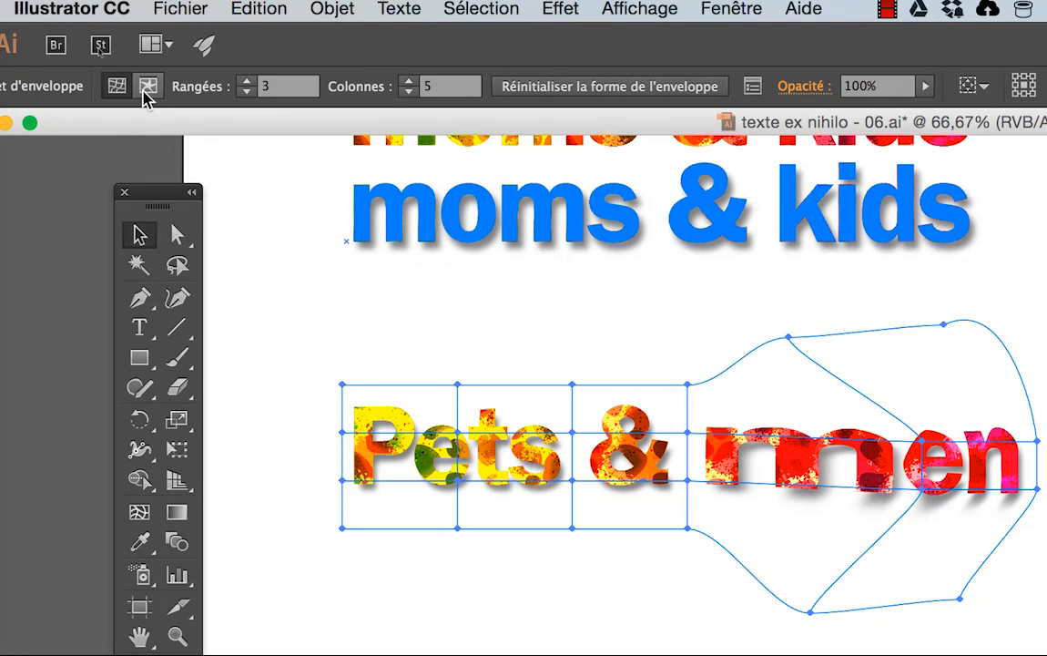
- Edit the contents of the "Pets & men" envelope and hide the text's two pattern fills in its appearance
click(144, 92)
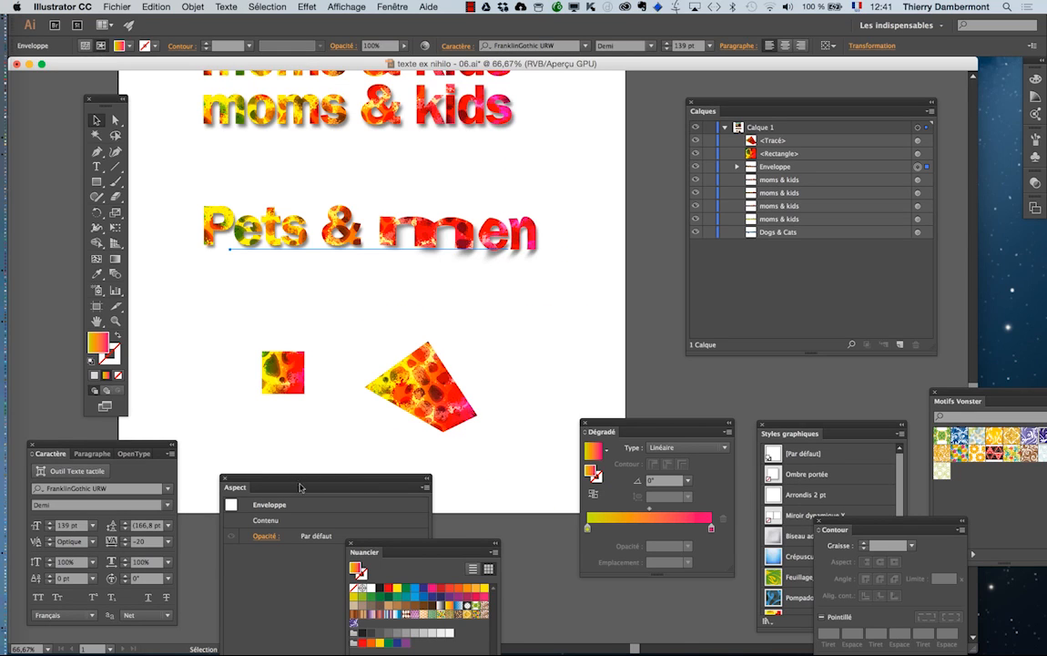
drag(298, 482, 635, 141)
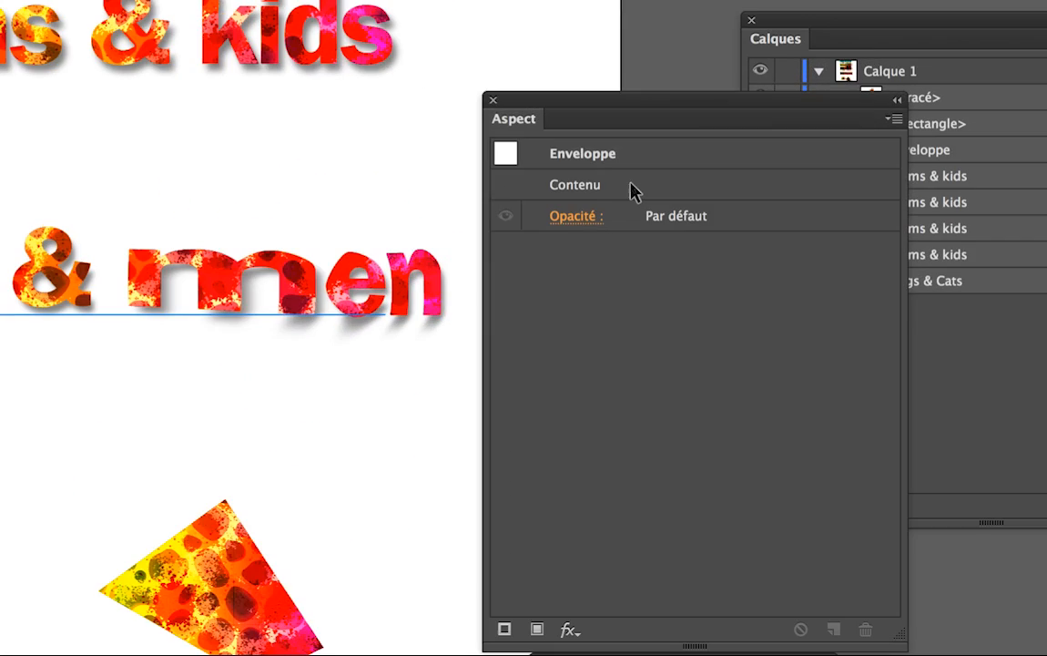
double_click(635, 191)
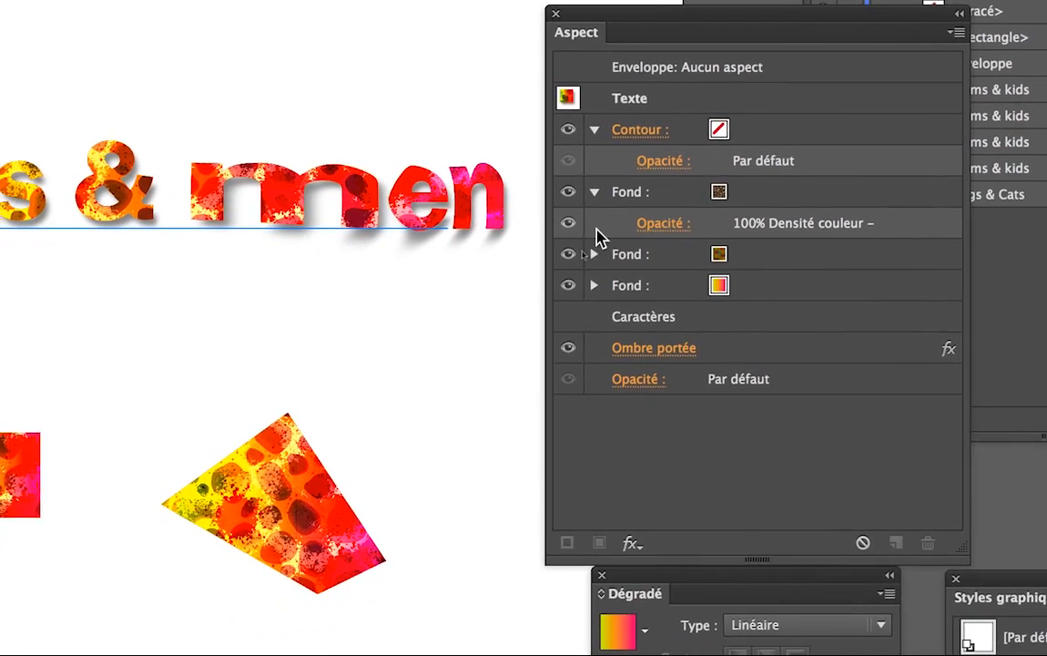
click(588, 254)
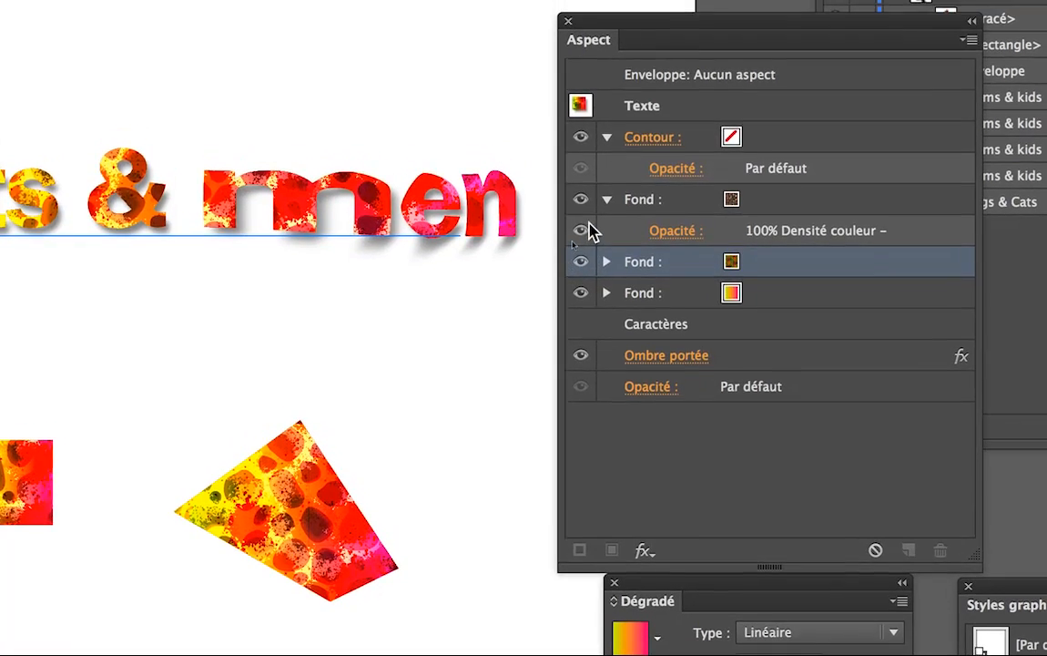
click(583, 201)
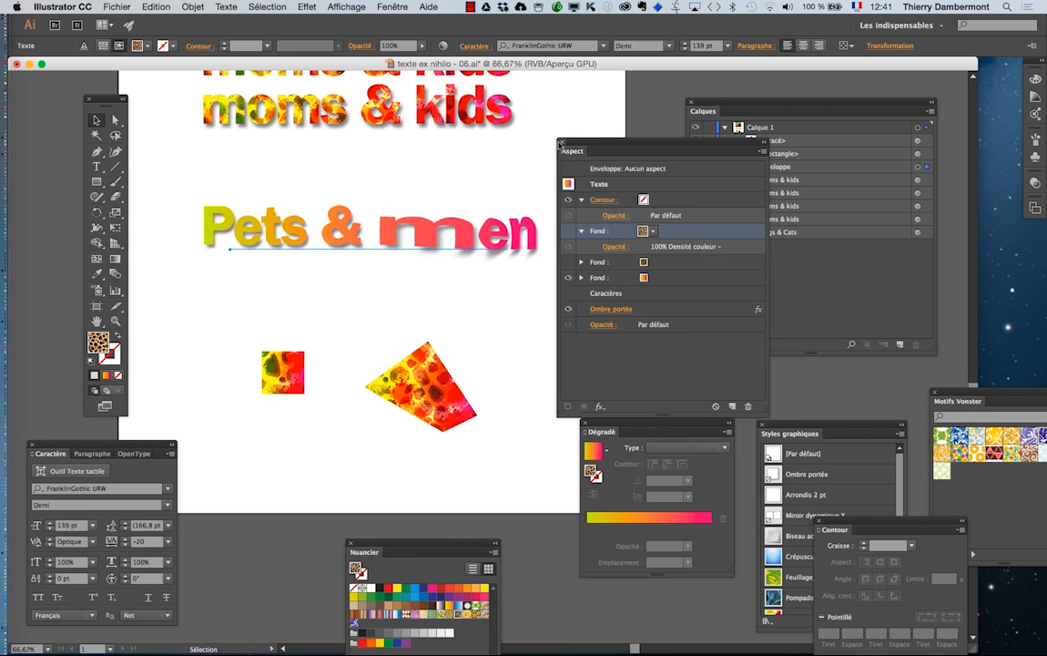
- Close the Appearance panel, reselect the "Pets & men" object and switch it back to editing the envelope mesh
click(560, 143)
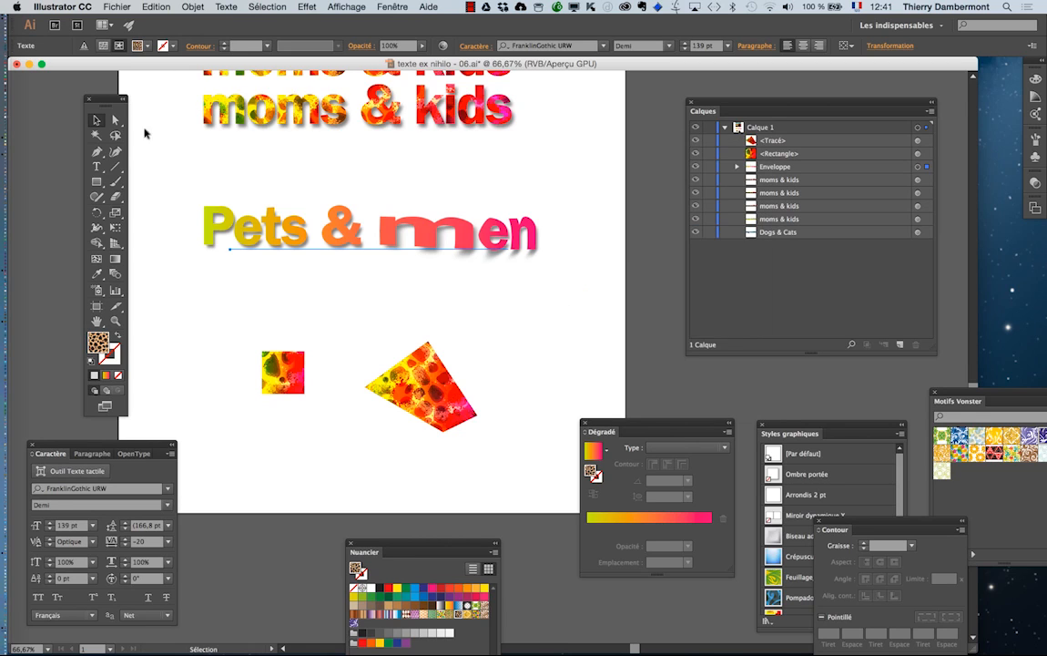
click(165, 169)
click(281, 242)
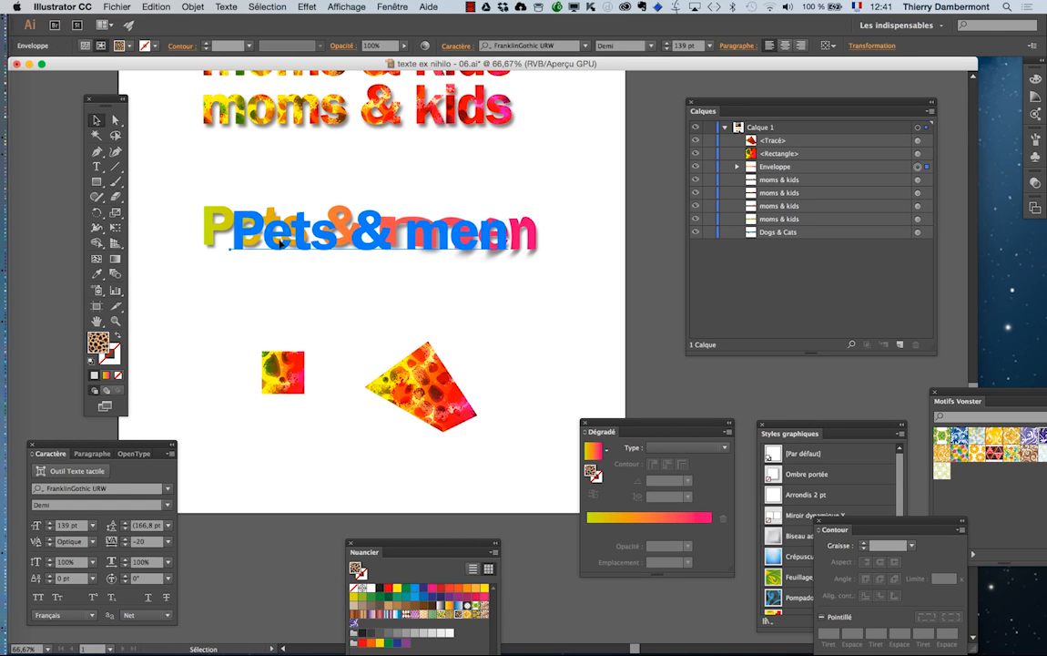
click(83, 46)
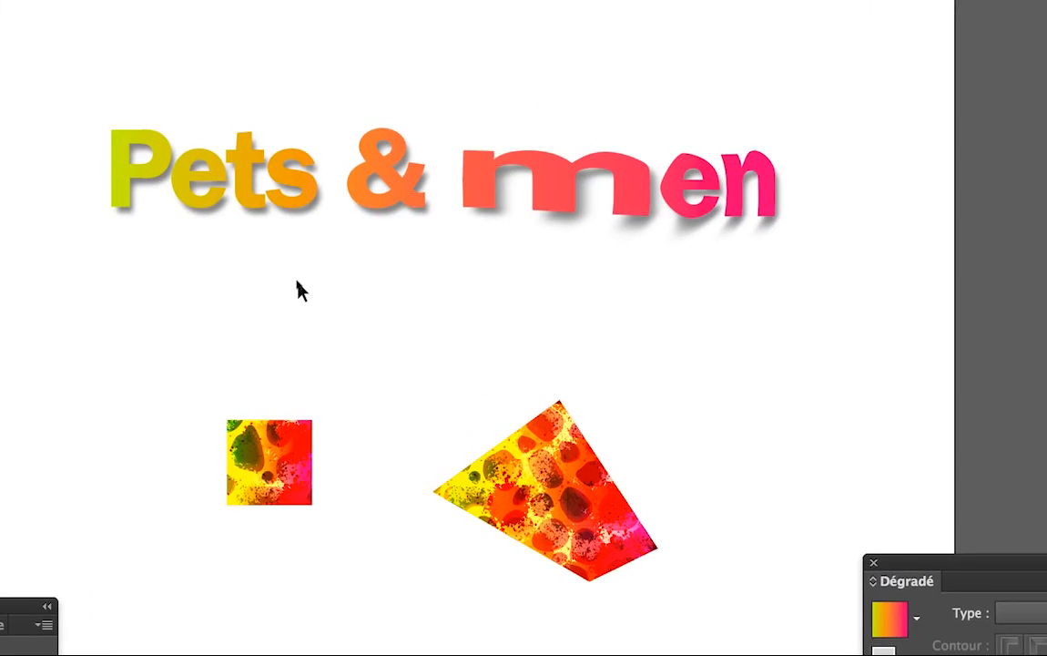
click(308, 266)
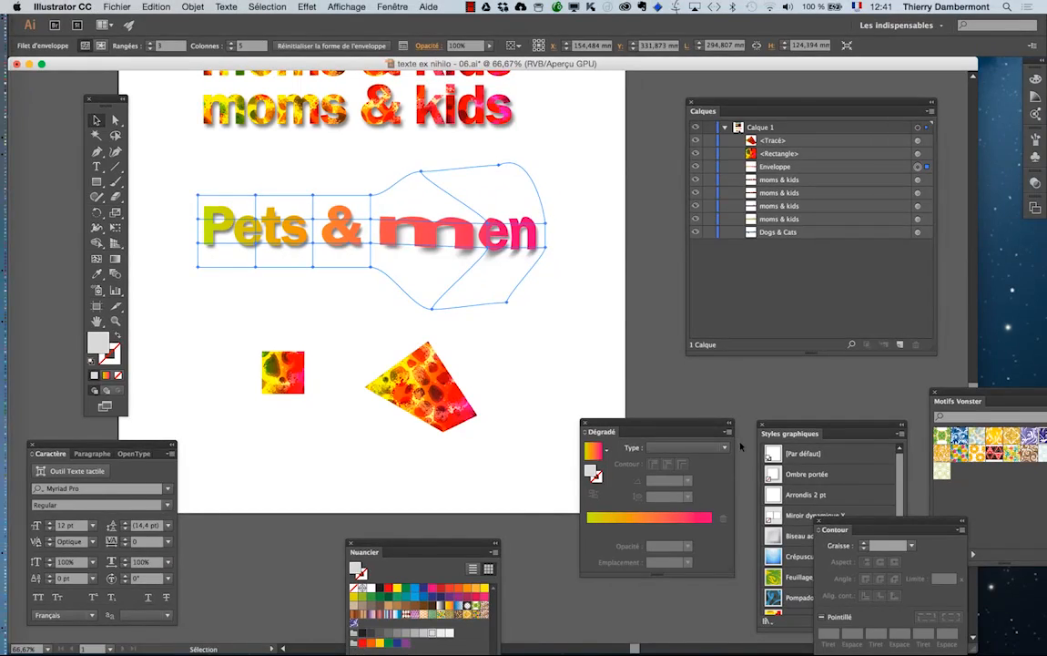
- Reopen the Appearance panel and switch the envelope to content editing to examine the text's fills and drop shadow
click(393, 8)
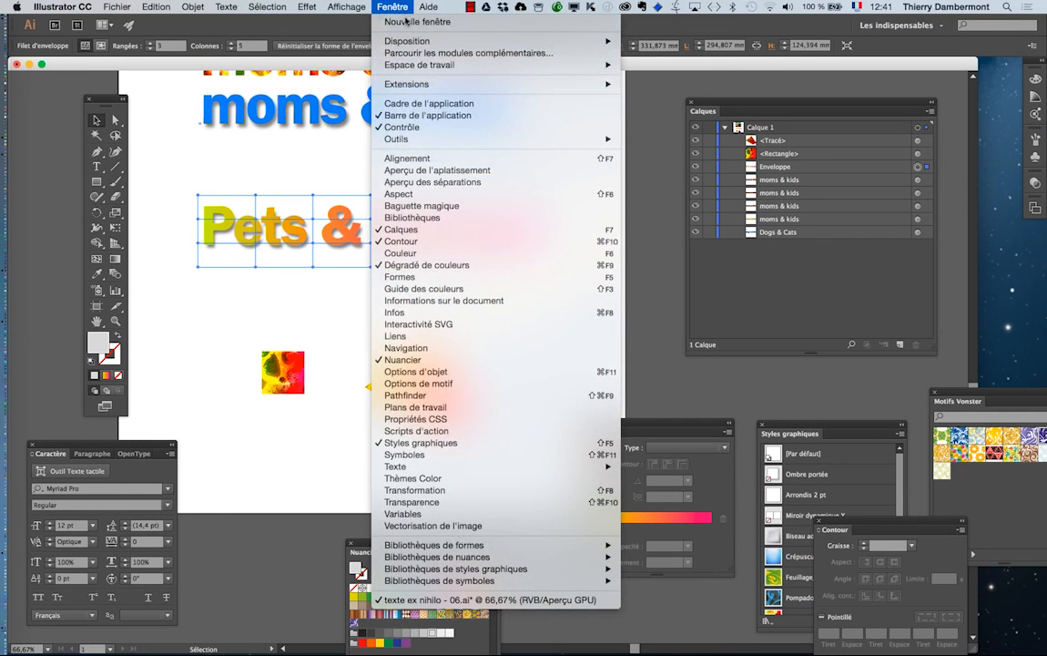
click(447, 195)
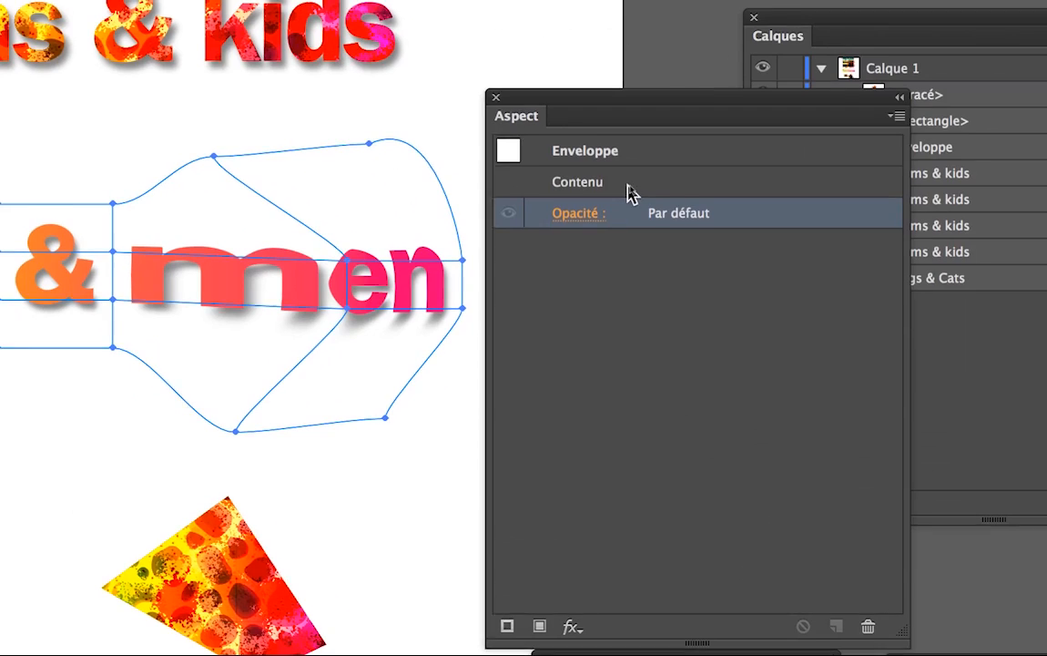
click(632, 184)
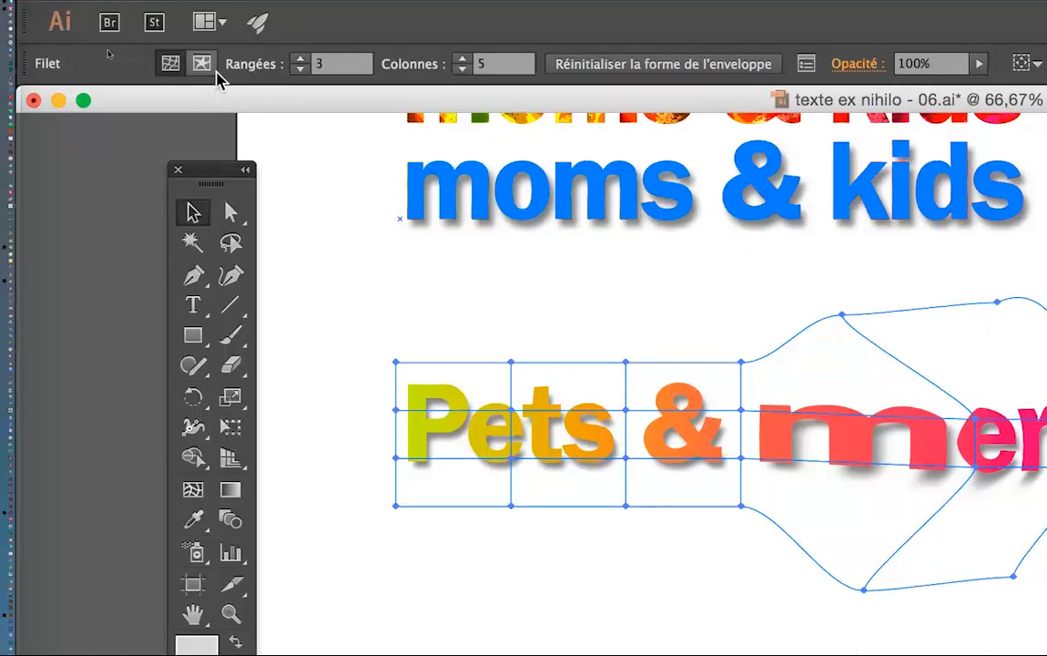
click(205, 68)
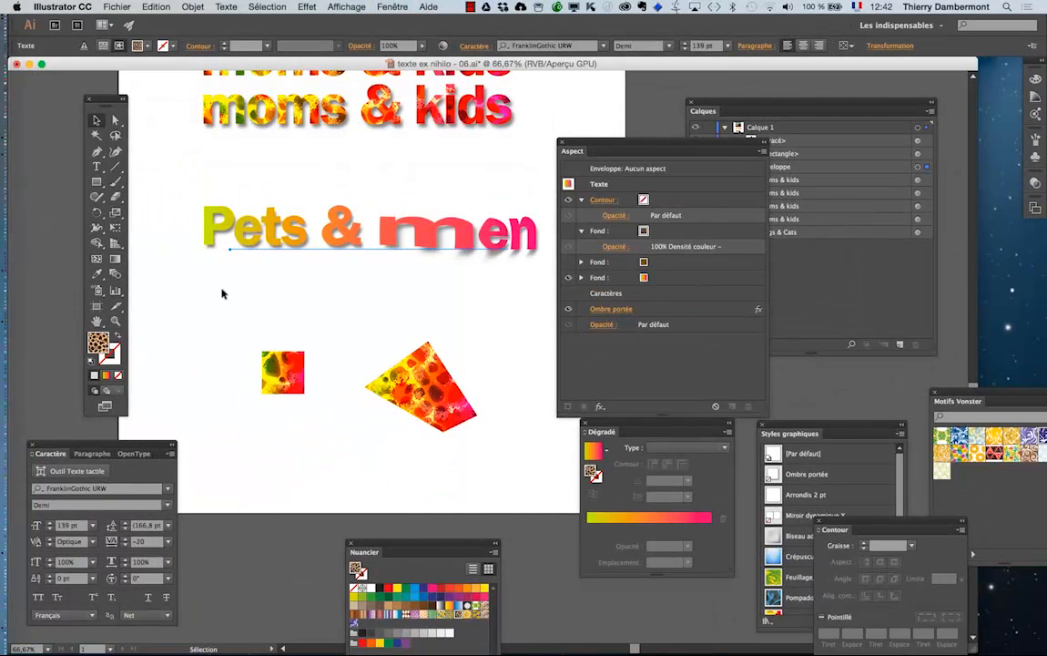
- Move the Appearance panel clear of the artwork, then reselect "Pets & men" and return it to envelope mesh editing
click(103, 303)
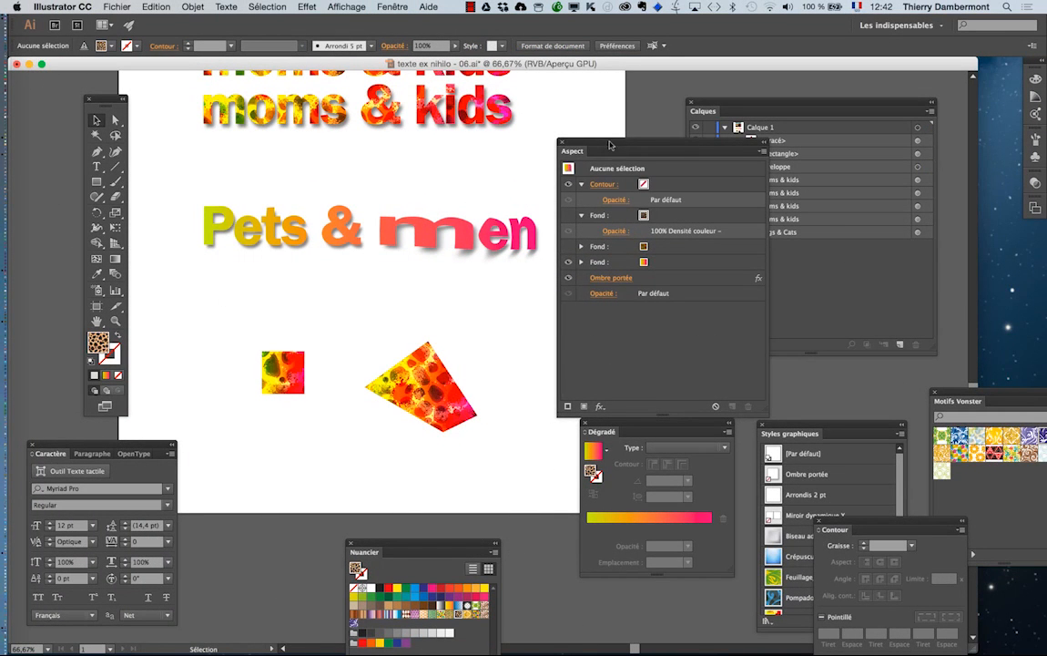
drag(609, 143, 648, 144)
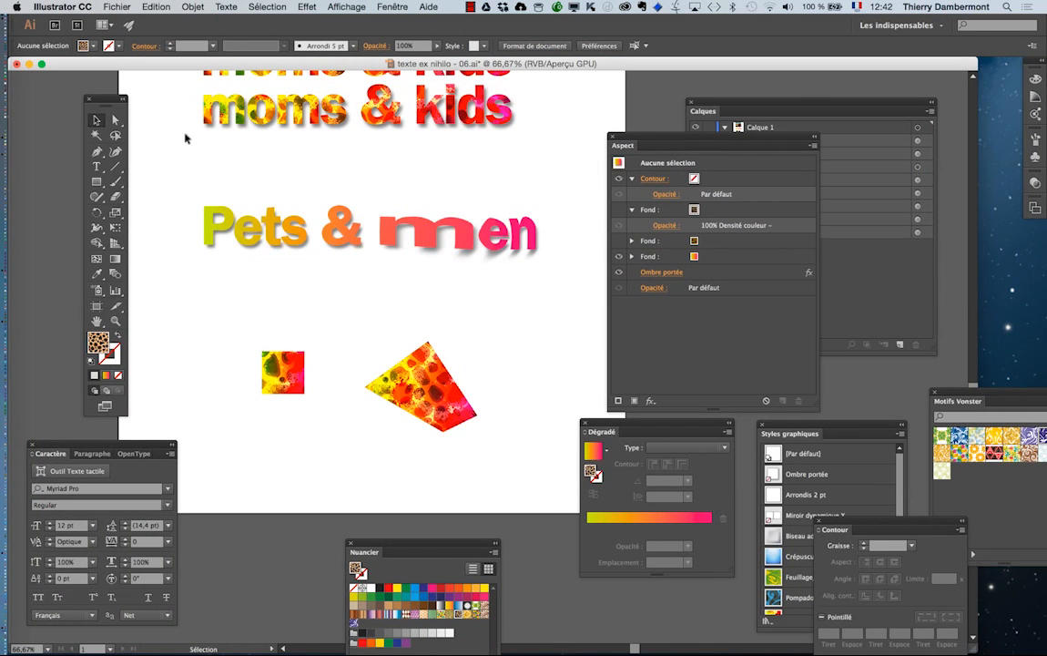
click(276, 238)
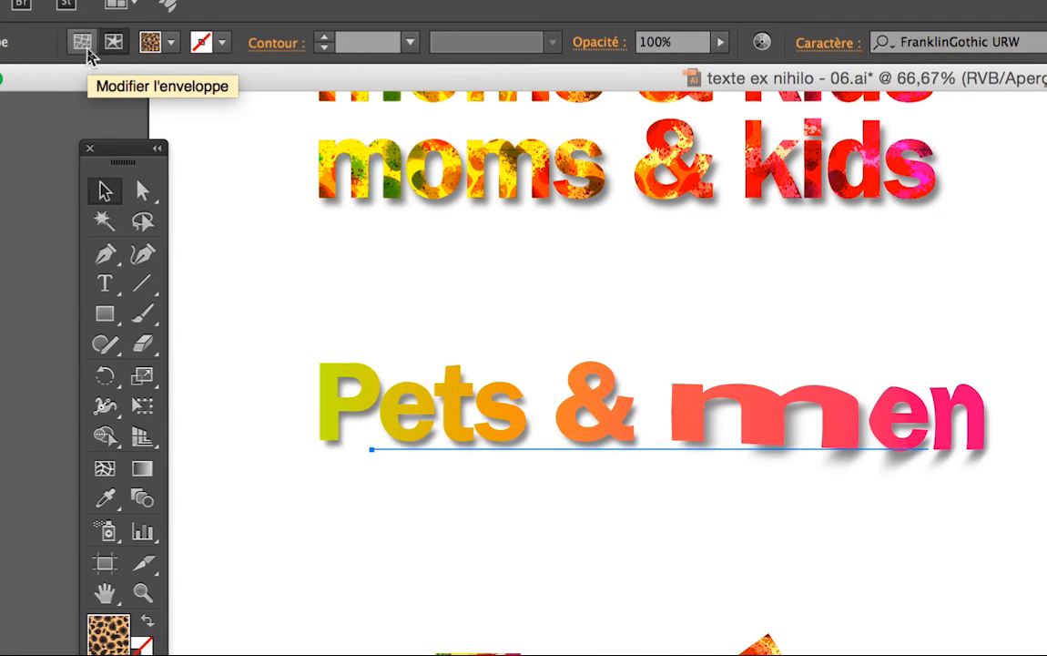
click(83, 43)
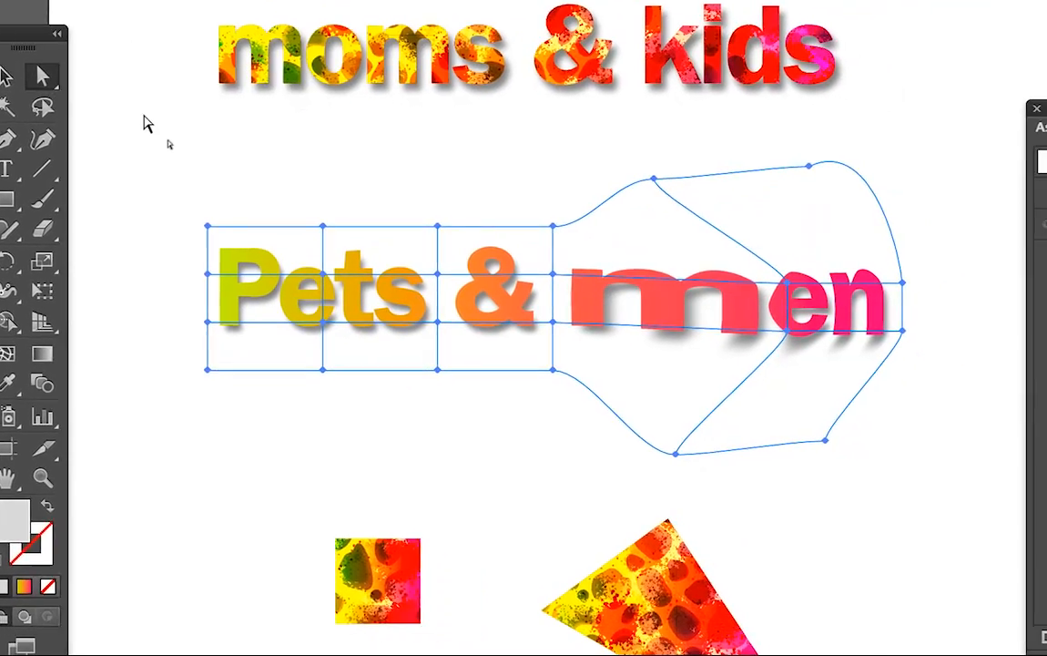
- Try to select the mesh points along the envelope's upper edge above "Pets &" with the Direct Selection tool
click(148, 120)
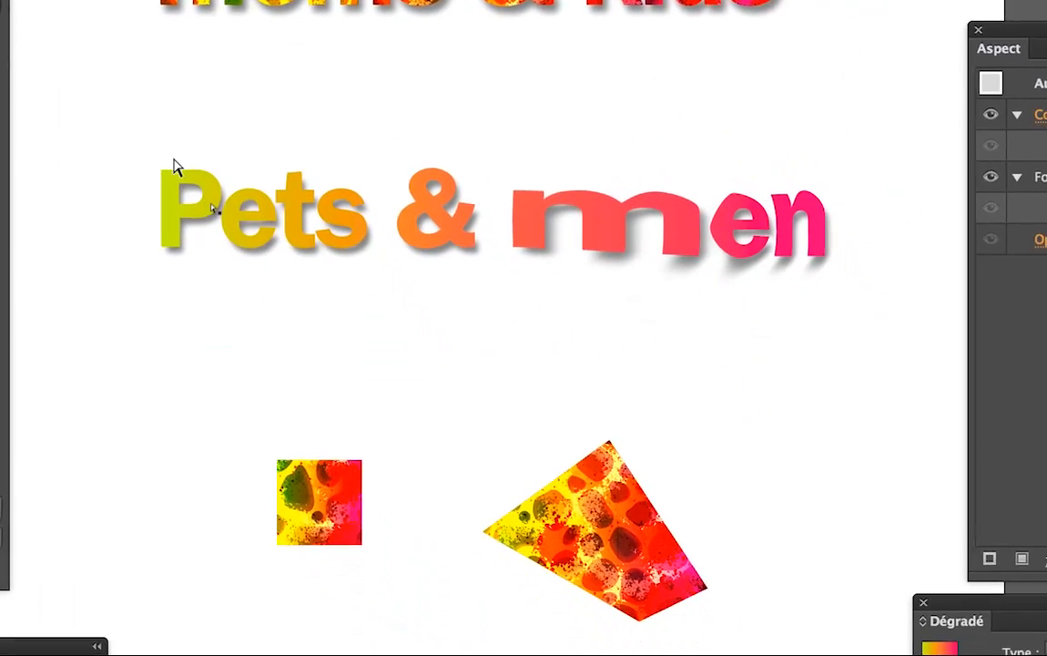
click(239, 247)
drag(100, 107, 403, 149)
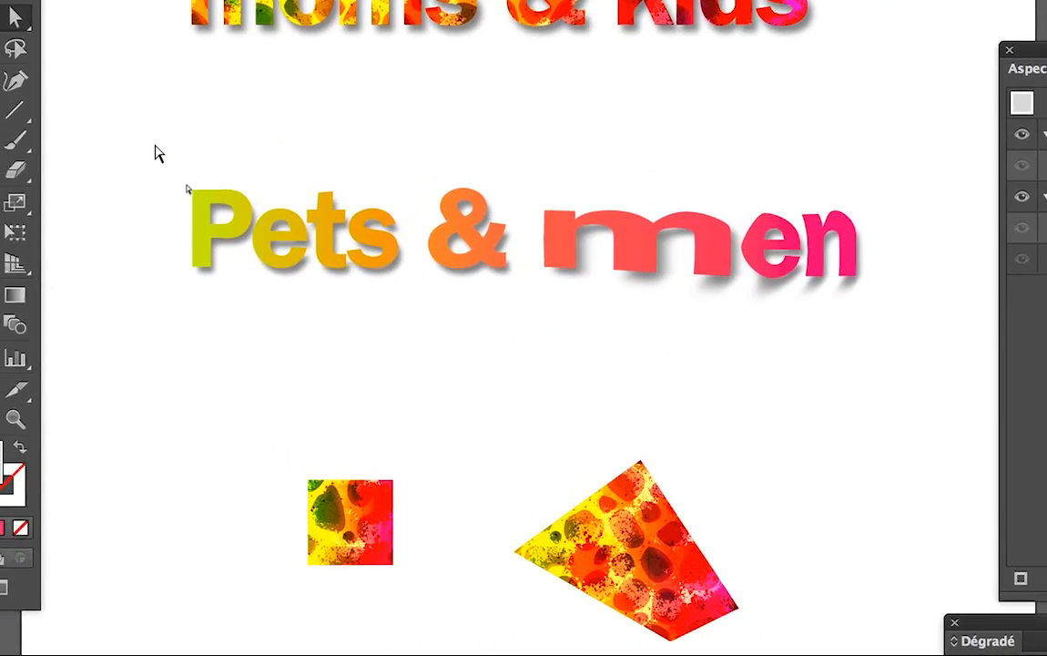
drag(276, 167, 273, 163)
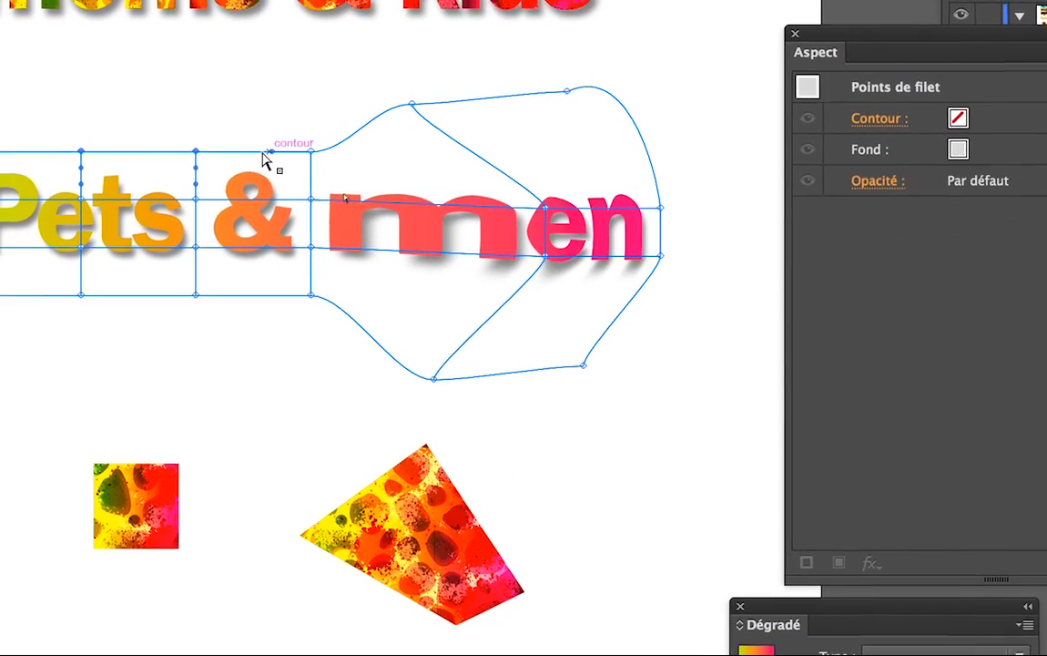
click(259, 156)
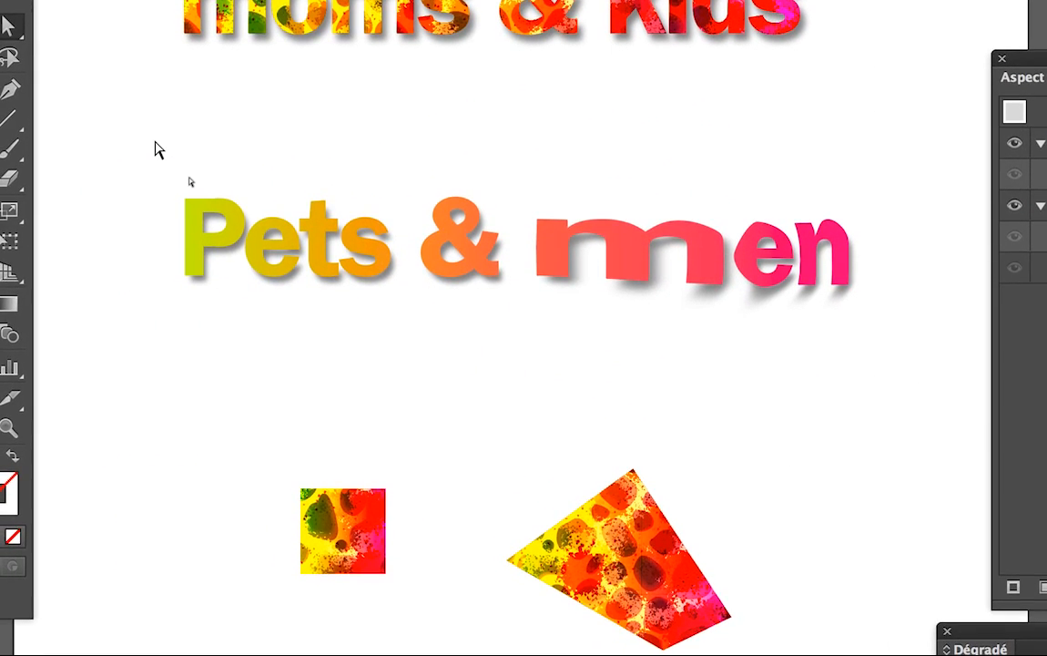
drag(156, 143, 252, 161)
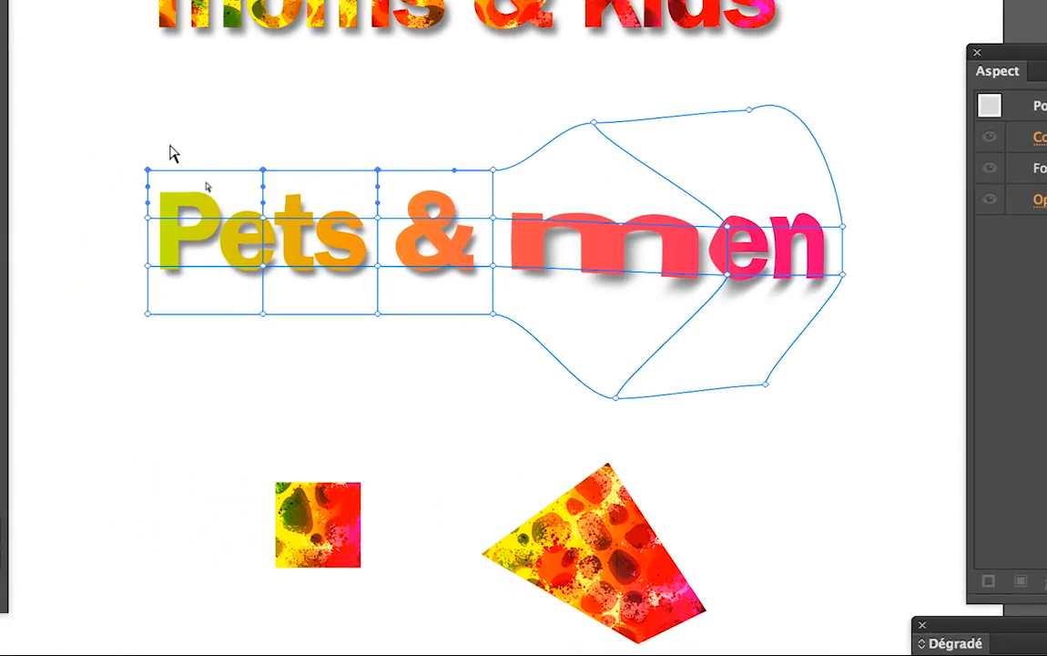
click(170, 146)
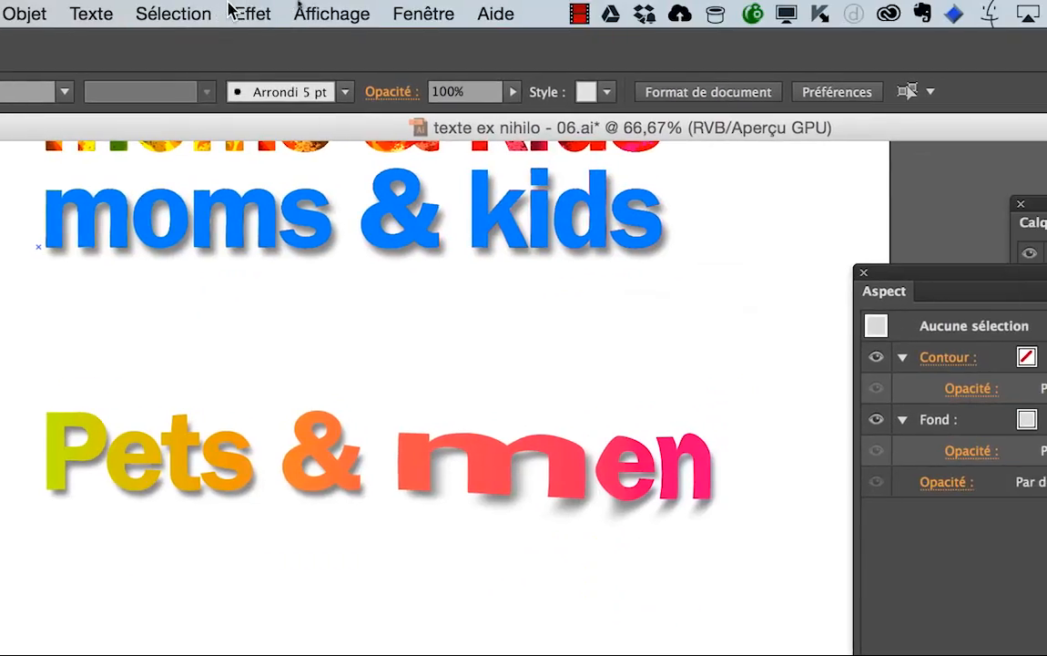
- Display the artwork as outlines and select the first four mesh points on the envelope's upper edge
click(331, 12)
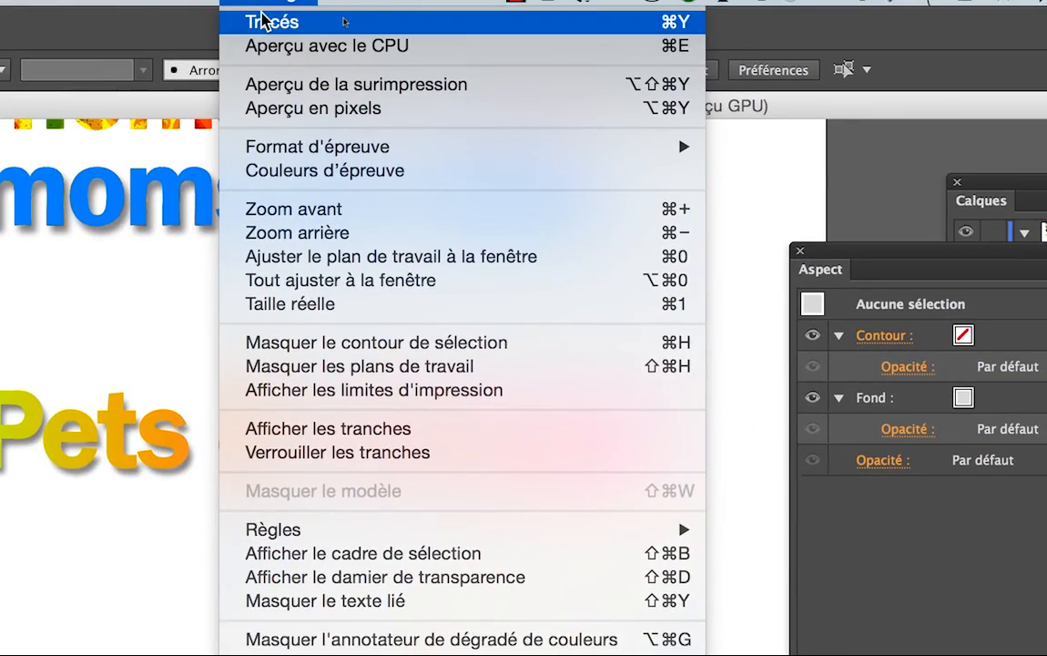
click(263, 22)
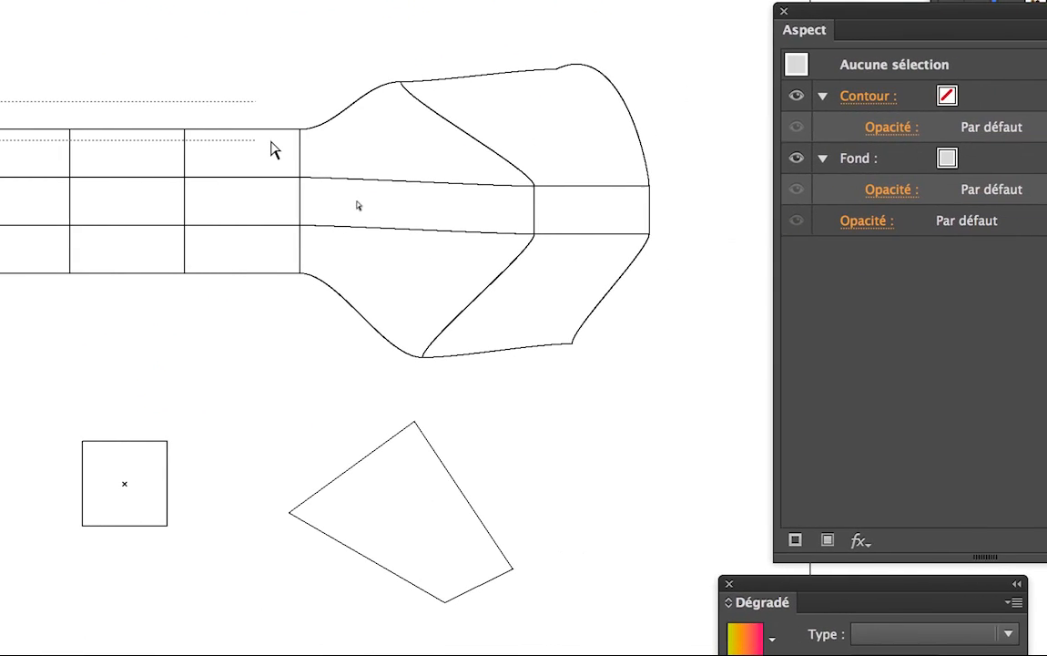
click(283, 152)
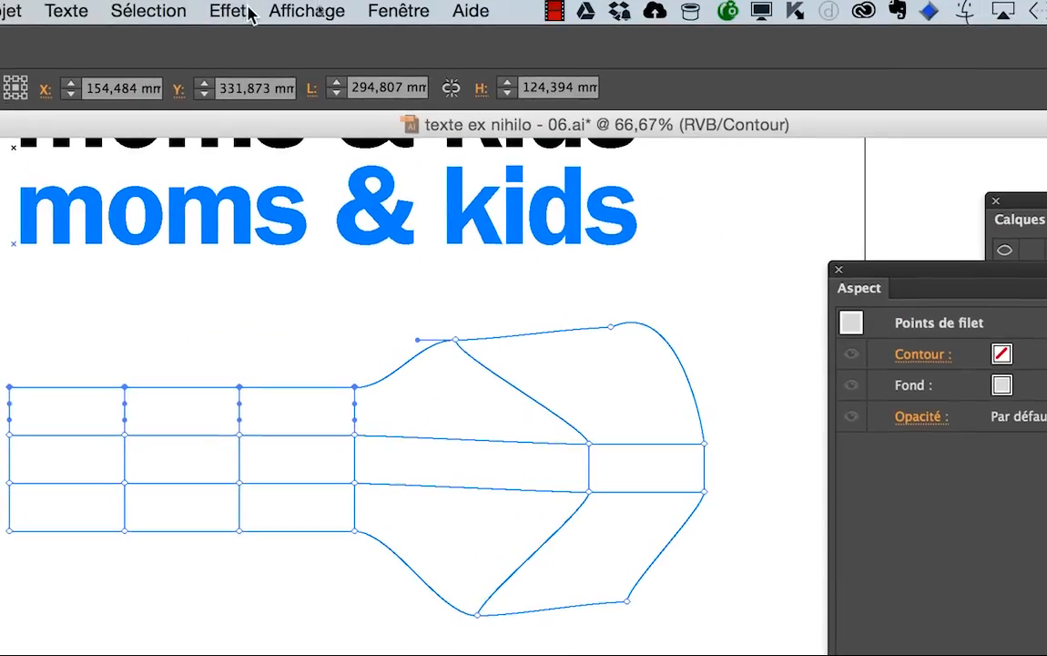
- Return to GPU preview and pull the four selected upper-edge points up and slightly right, stretching the tops of "Pets &"
click(269, 11)
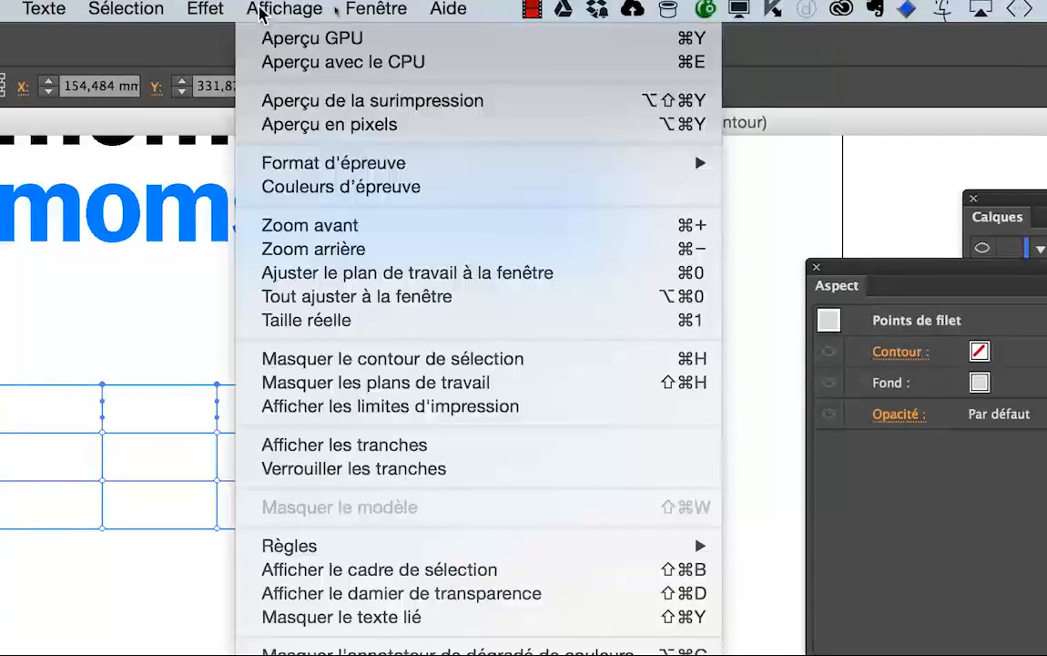
click(262, 22)
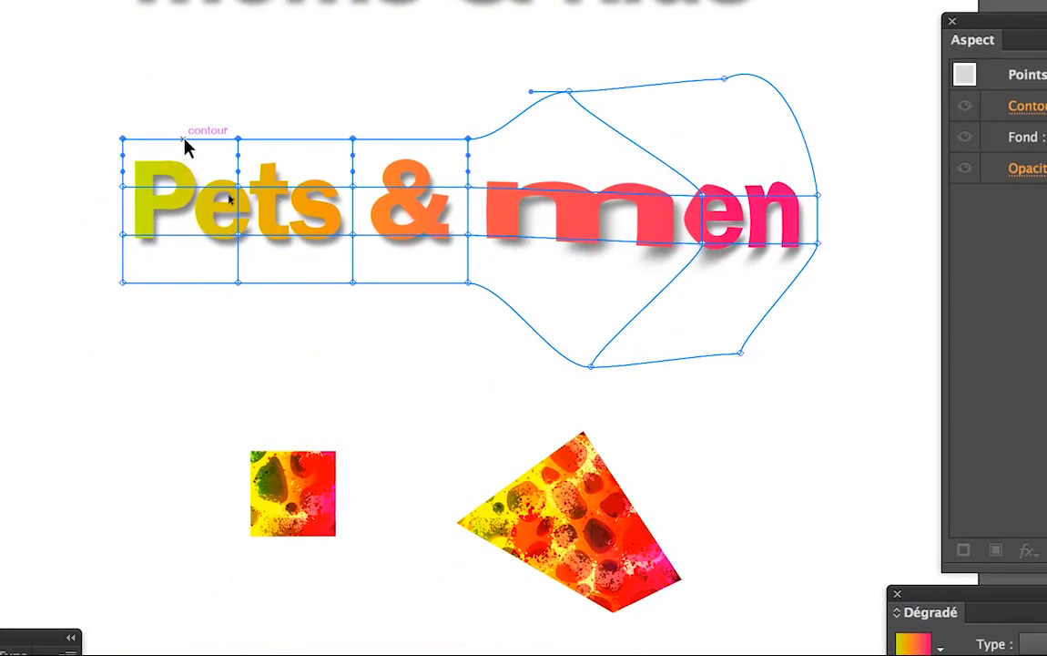
drag(185, 140, 183, 108)
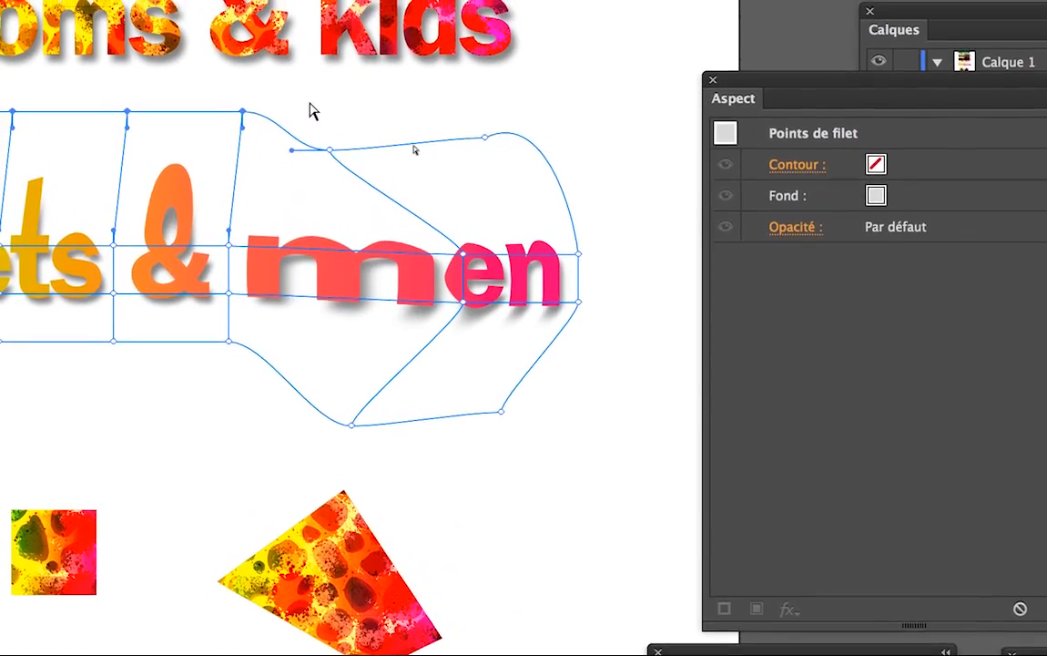
- Select the last two mesh points on the envelope's upper edge and move them up and to the right
drag(311, 94, 541, 166)
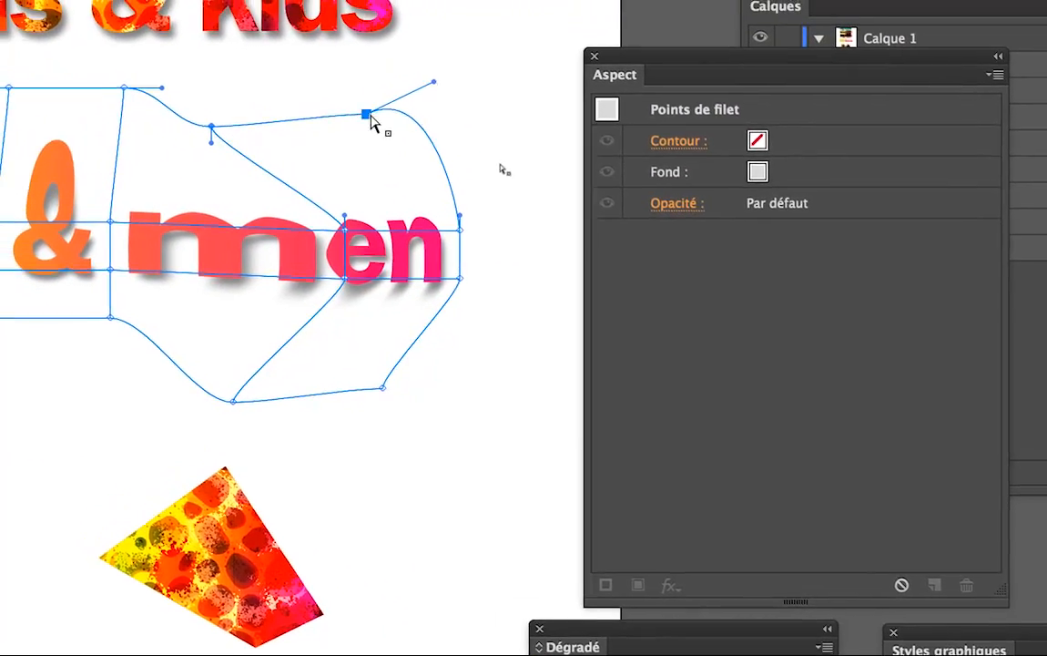
drag(333, 93, 398, 42)
drag(396, 102, 382, 106)
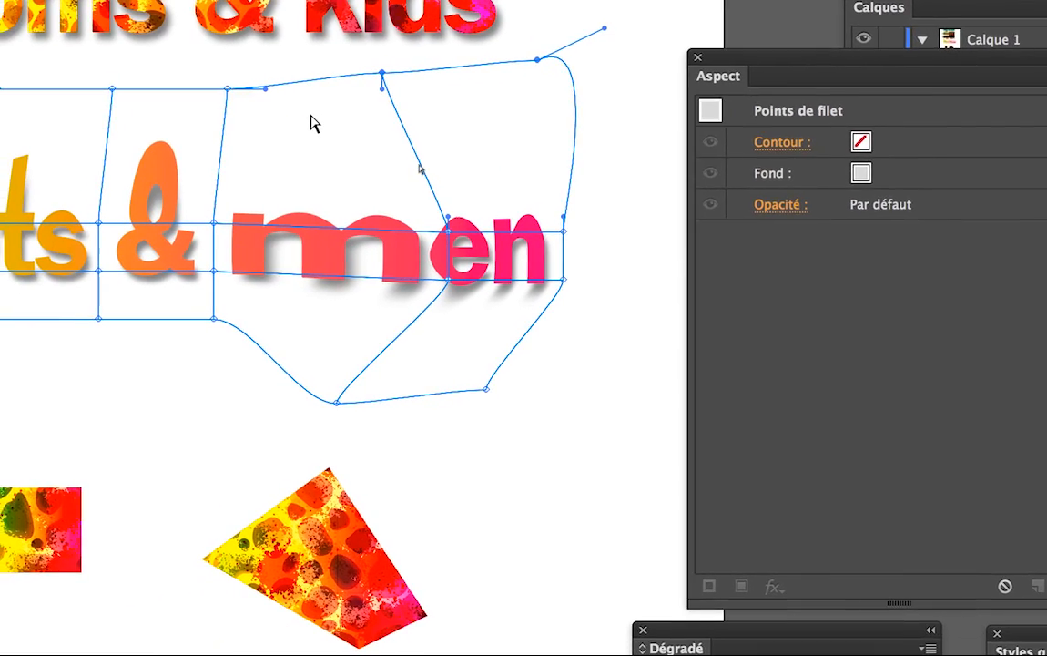
- Select the last three mesh points on the envelope's upper edge and raise them until the envelope is about 225 mm high
click(186, 96)
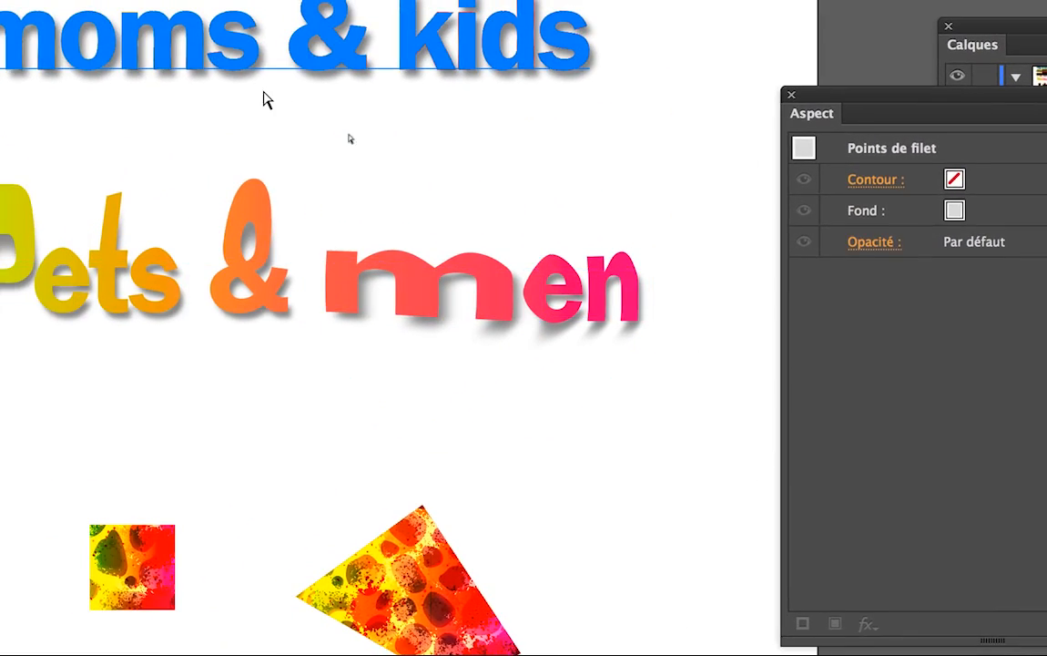
drag(268, 95, 756, 155)
drag(432, 126, 401, 124)
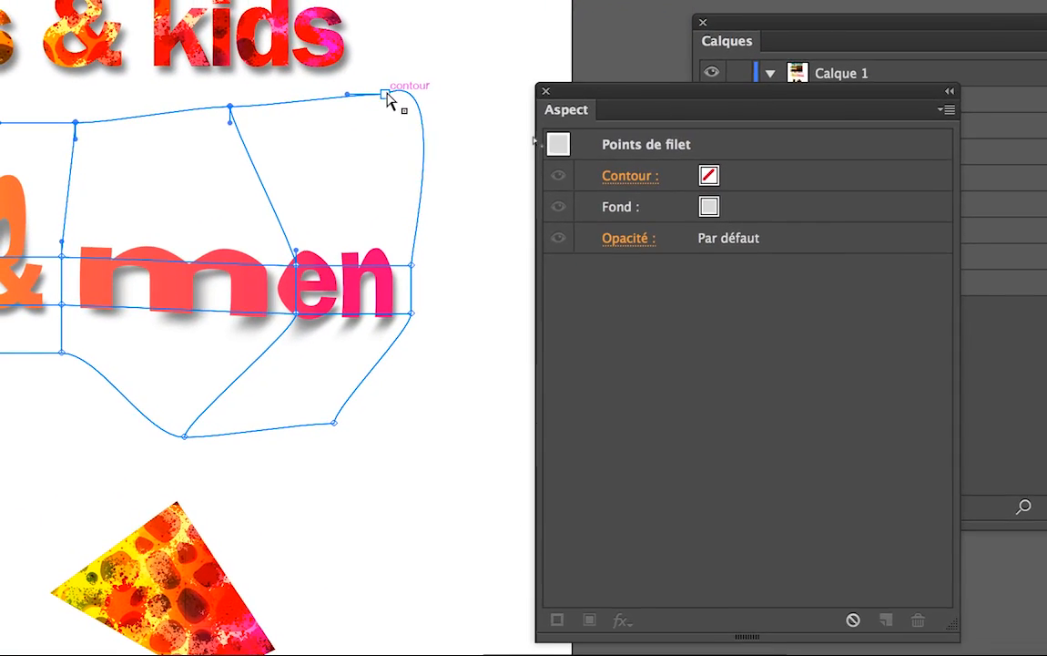
click(381, 92)
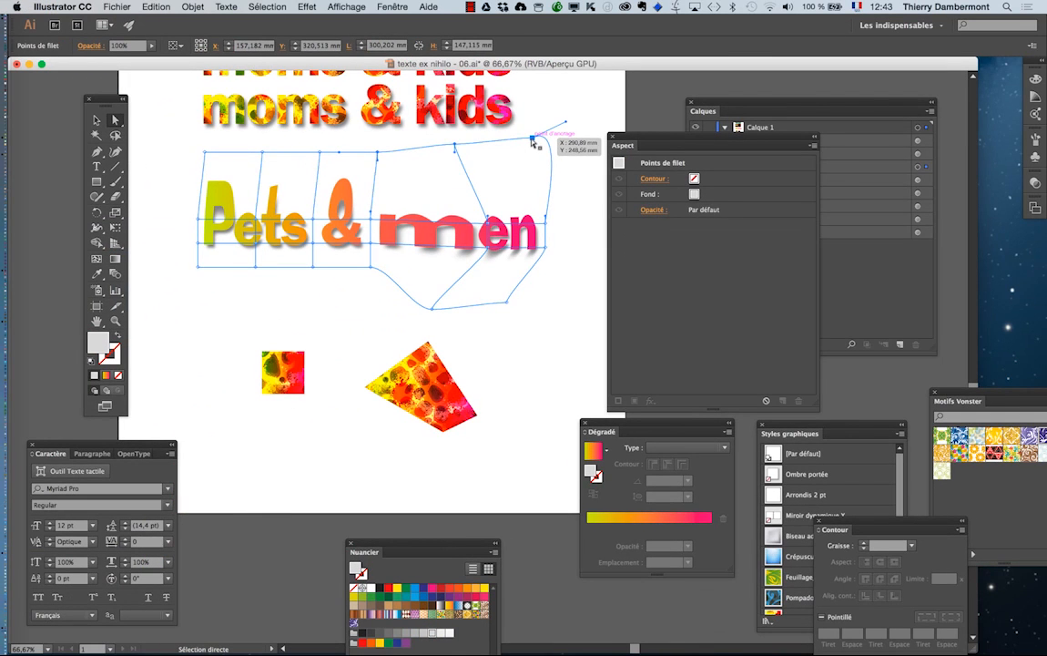
scroll(492, 276, up, 3)
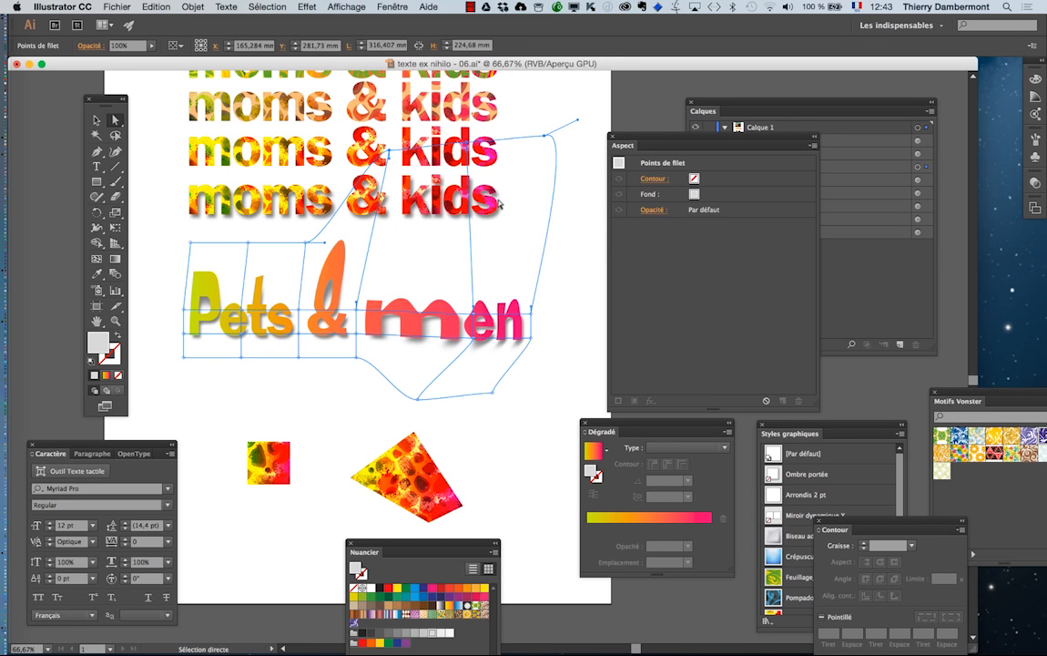
- Reset the "Pets & men" envelope mesh to 4 rows and 5 columns with preview on, keeping the envelope's shape
click(433, 421)
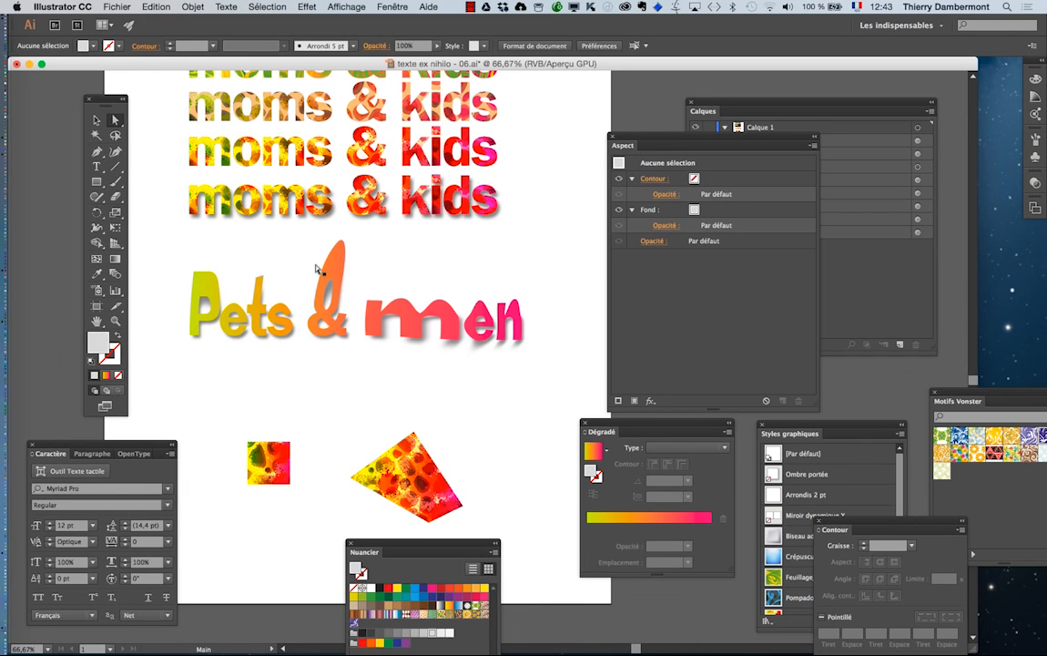
click(382, 167)
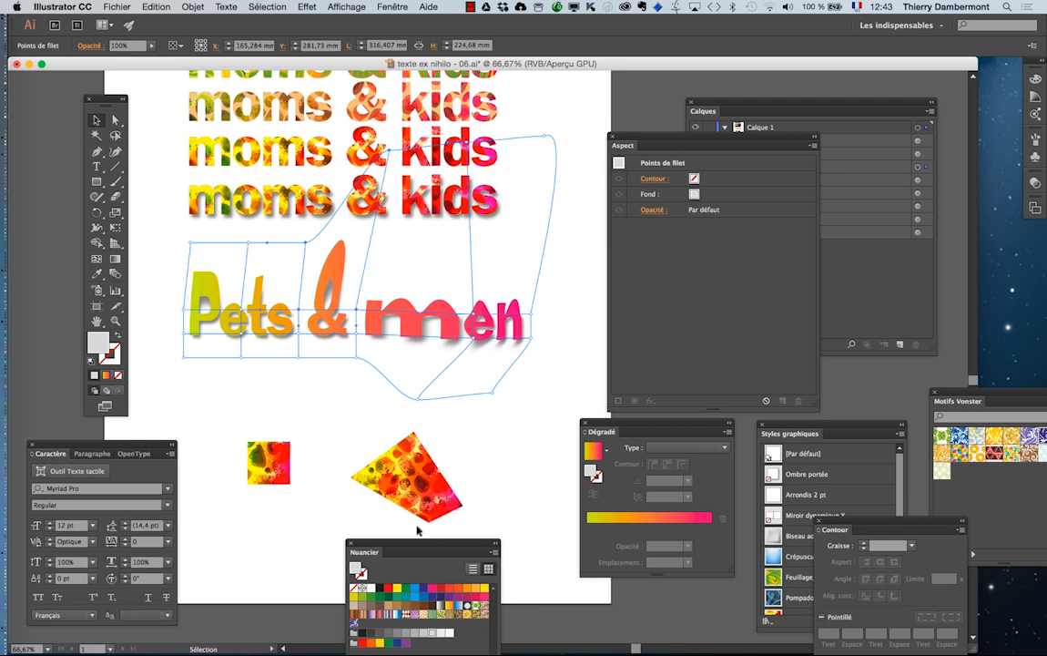
click(347, 425)
click(332, 335)
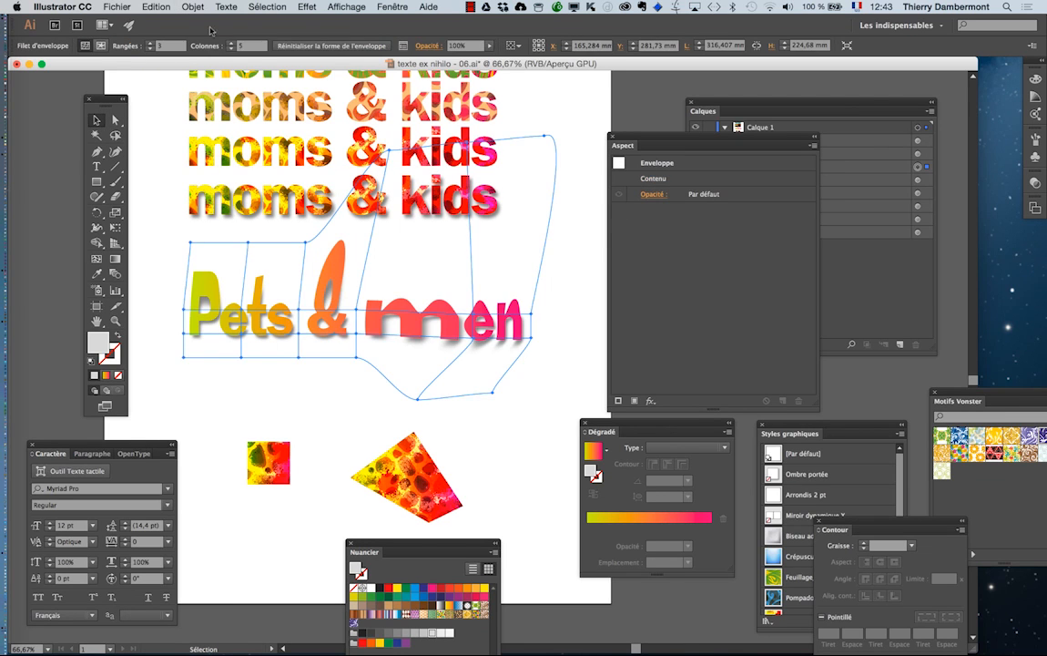
click(193, 7)
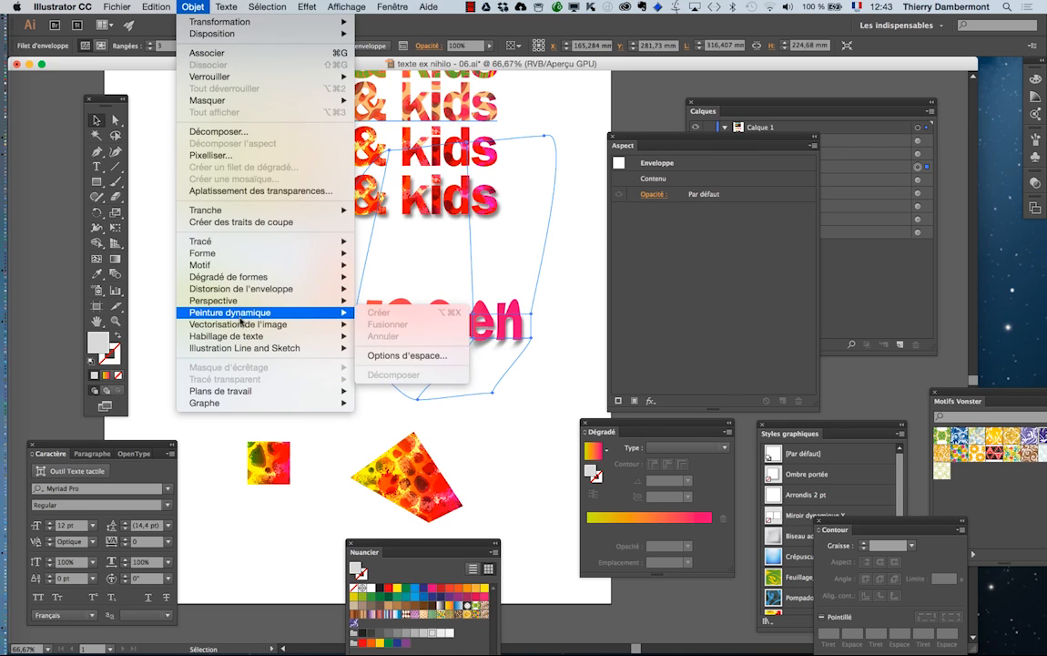
mouse_move(227, 289)
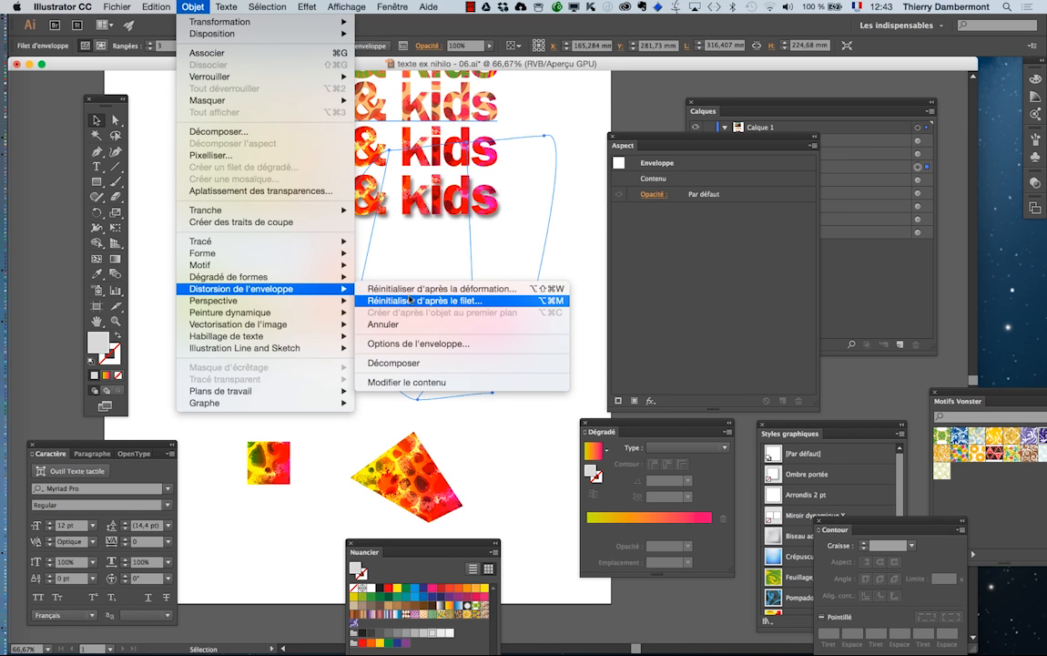
click(417, 301)
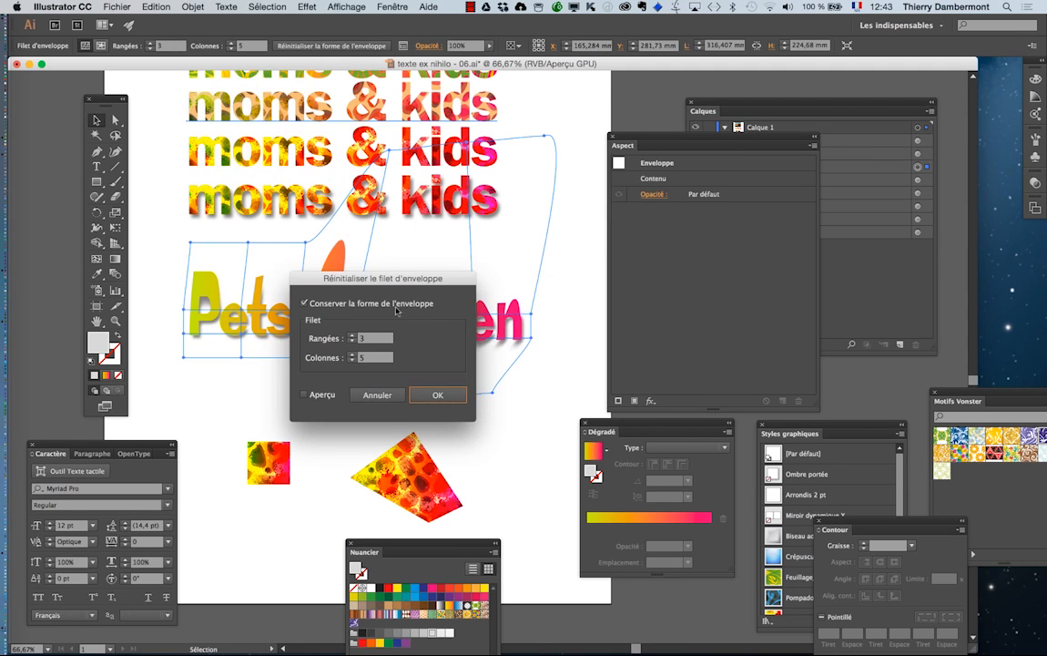
drag(355, 288, 596, 208)
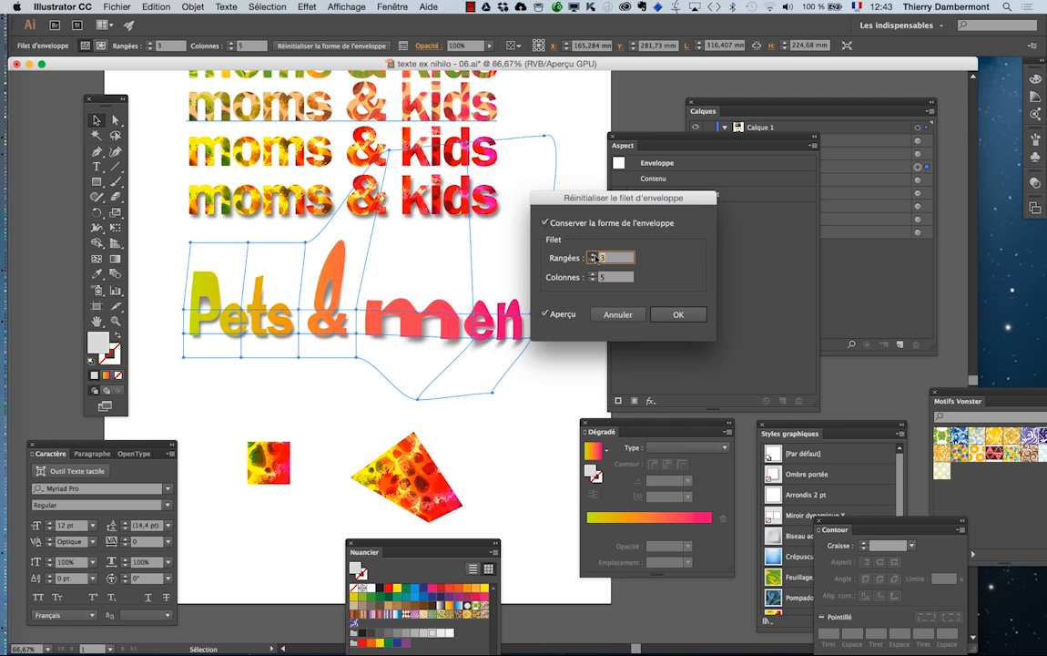
click(592, 254)
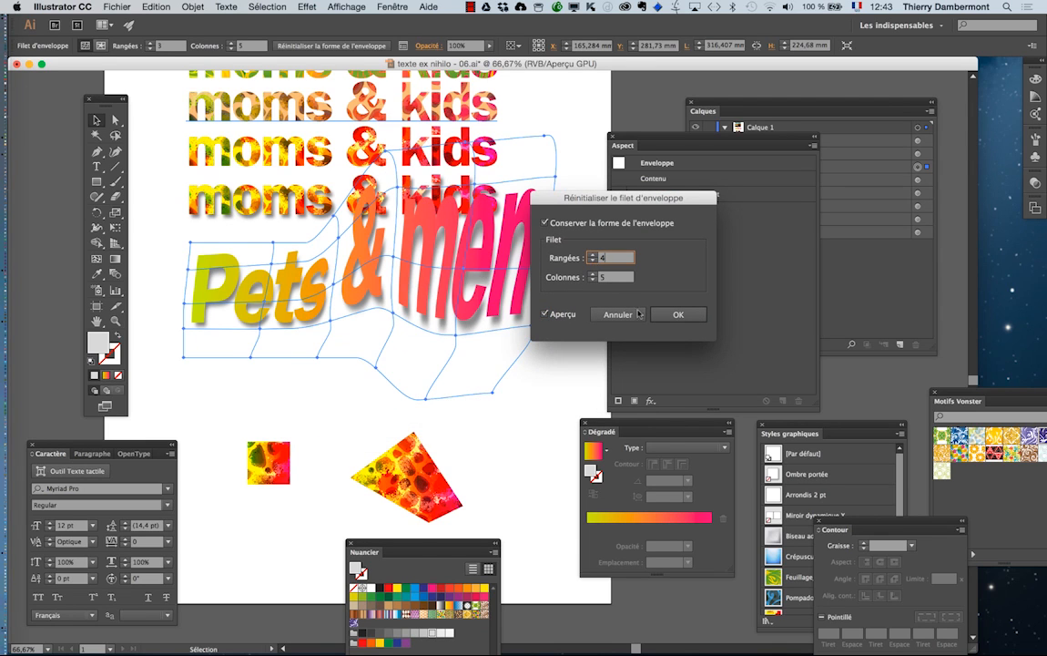
click(673, 318)
click(510, 442)
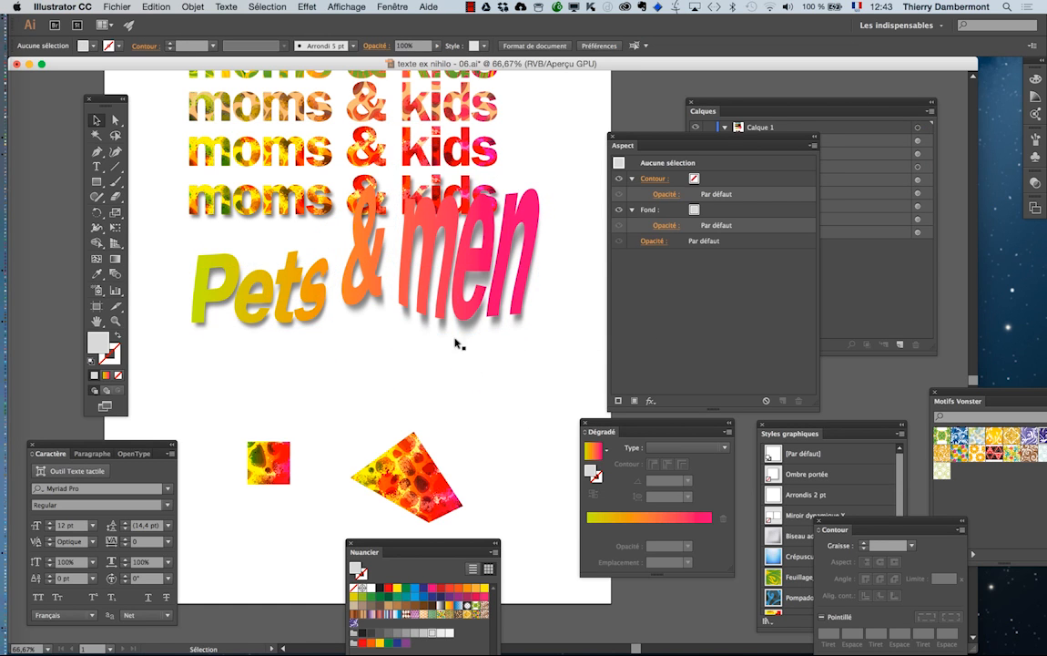
- Move the "Pets & men" envelope down until its text clears the "moms & kids" lines
drag(435, 314, 433, 379)
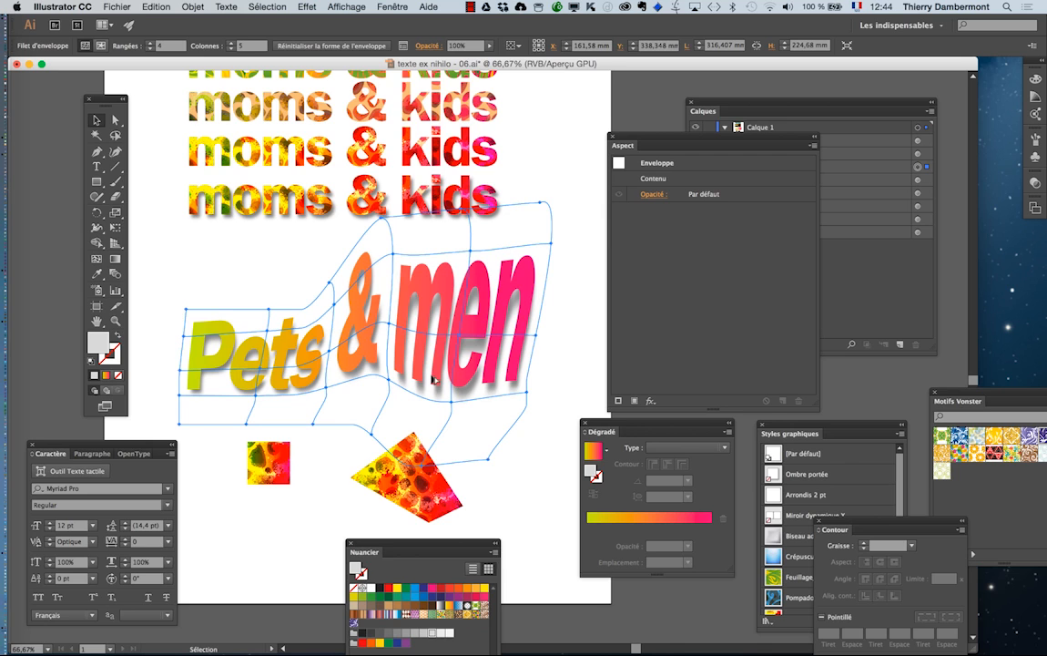
scroll(432, 379, down, 1)
scroll(446, 419, down, 3)
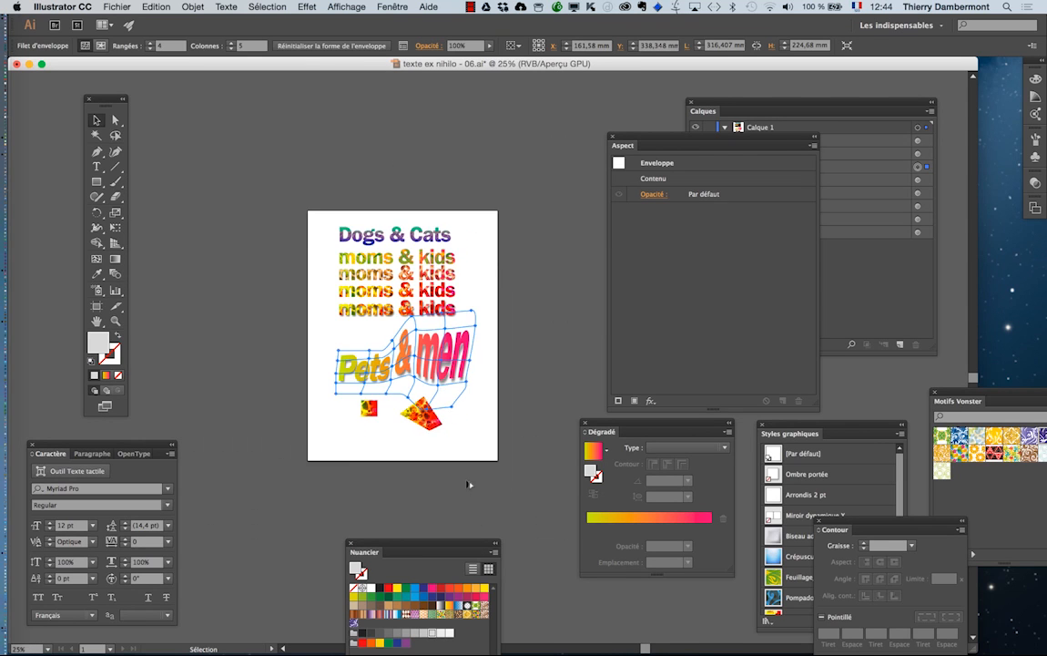
click(456, 420)
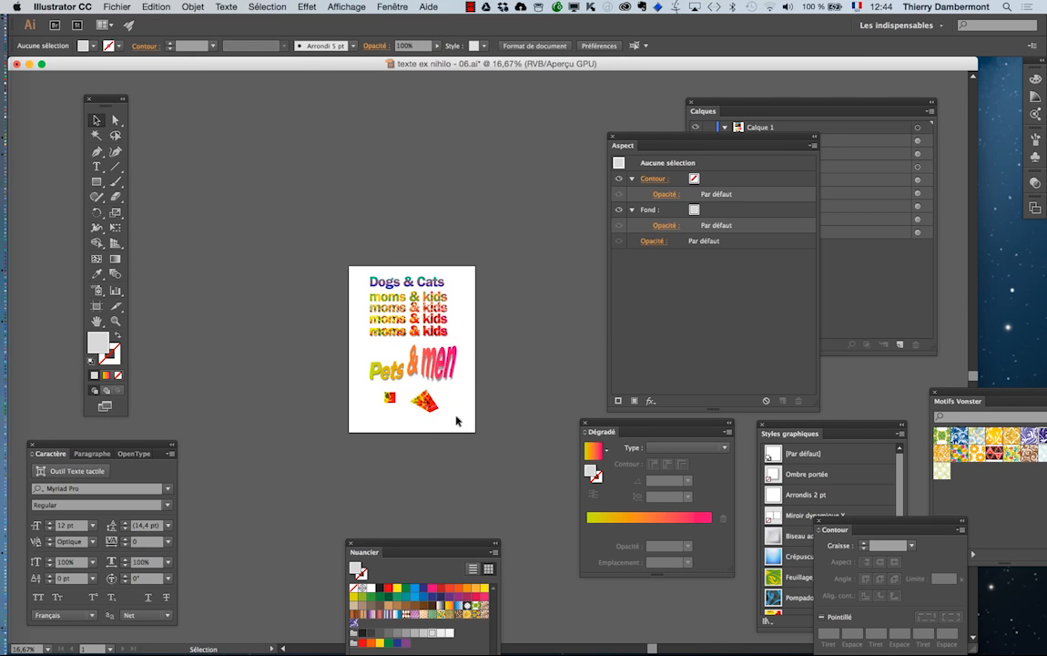
- Move the patterned square and polygon off the artboard's left side and lower the "Pets & men" envelope into the freed space
drag(384, 414, 425, 406)
click(389, 398)
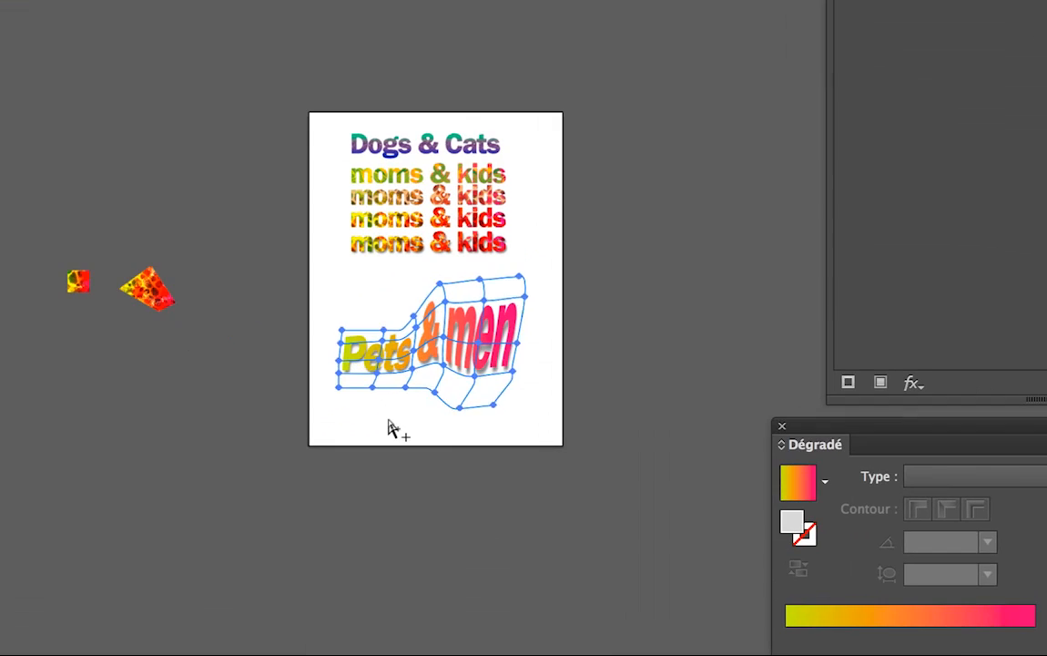
click(390, 423)
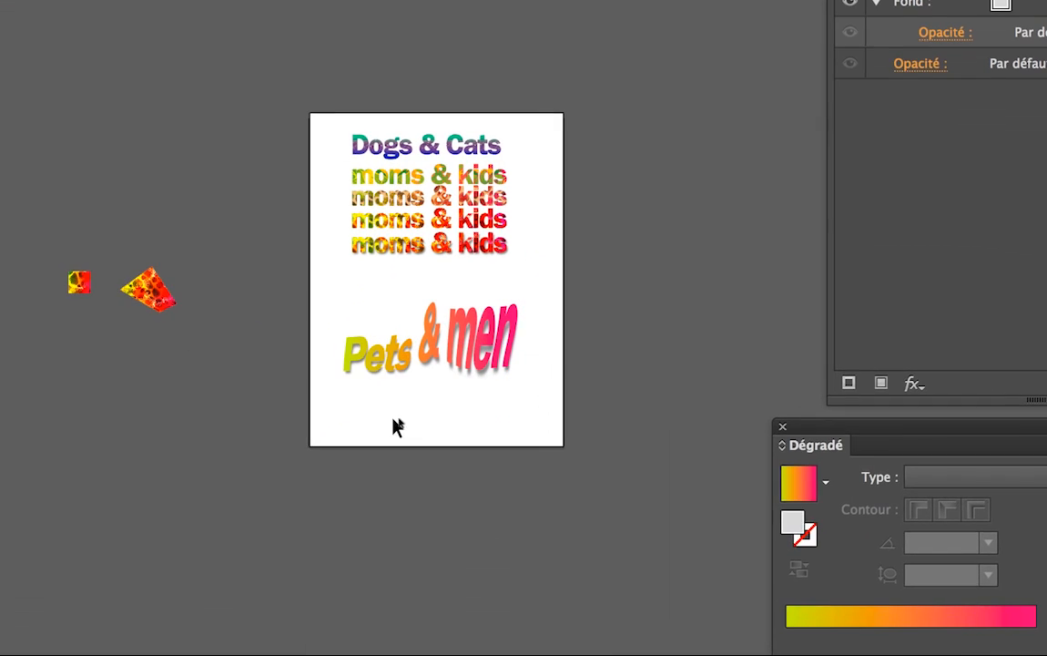
- Switch the "Pets & men" envelope to editing its contents and move the Aspect panel down to uncover the layer list
scroll(410, 395, up, 2)
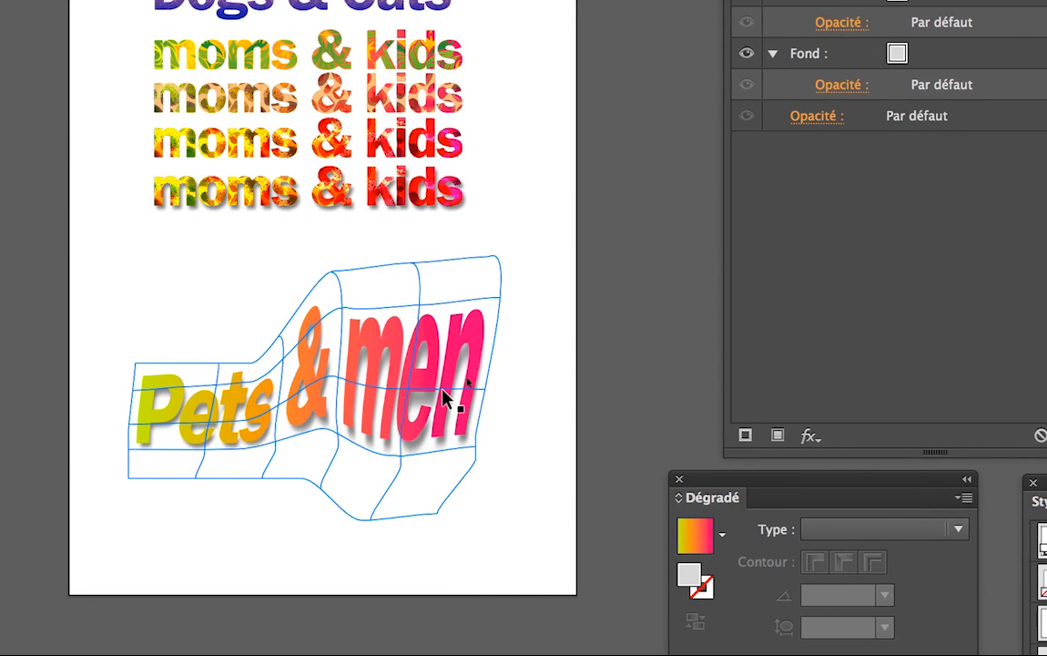
click(445, 398)
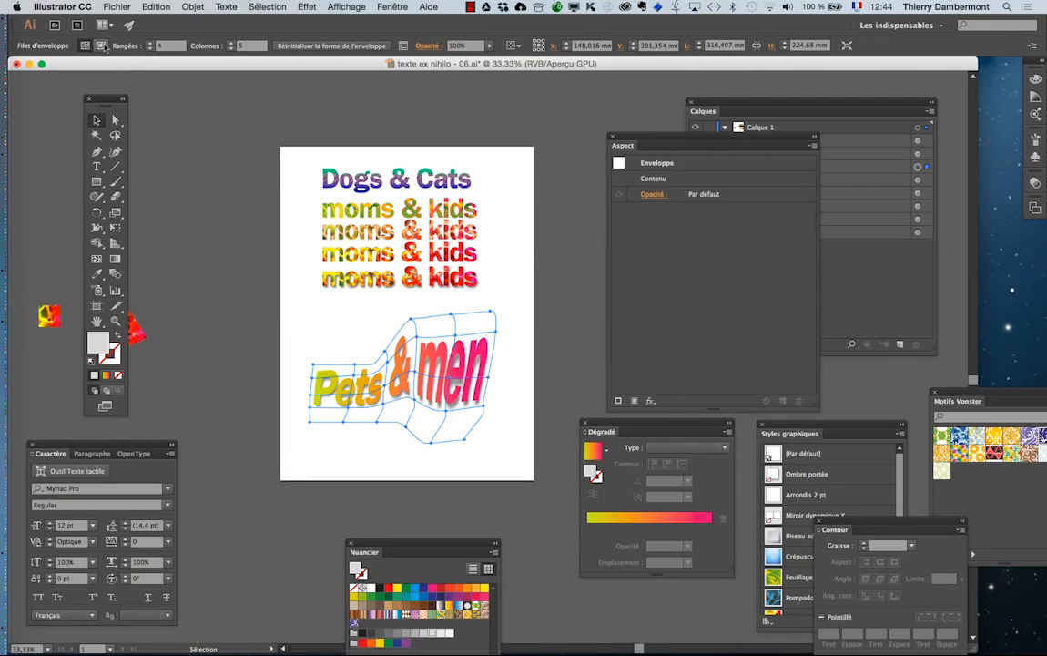
click(101, 46)
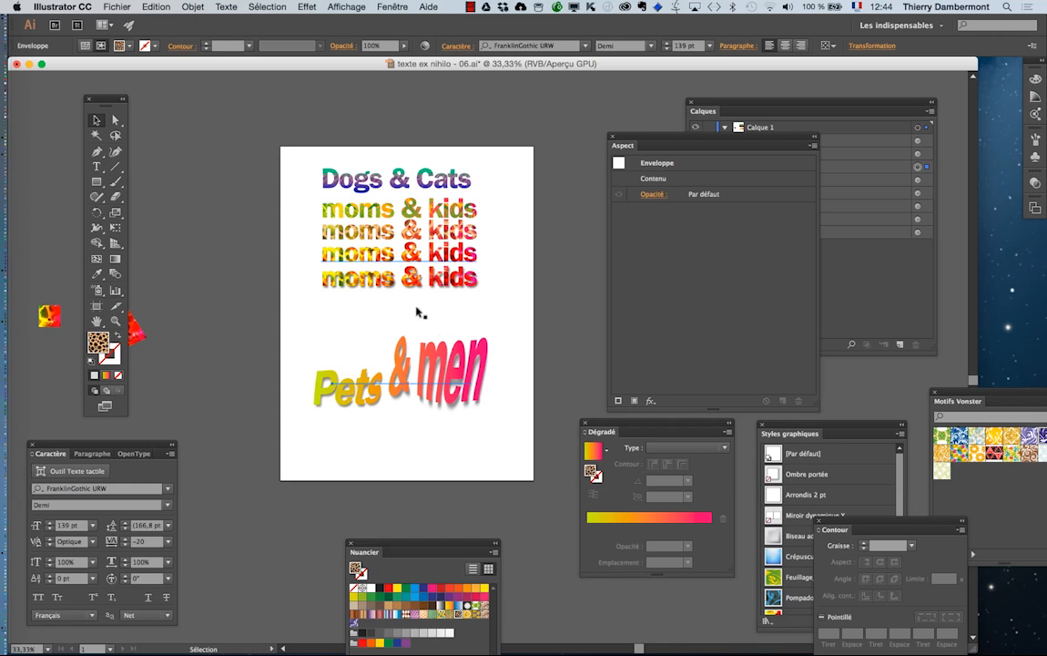
drag(768, 139, 772, 264)
- Examine which envelope distortion commands are available while the envelope's contents are being edited
click(193, 6)
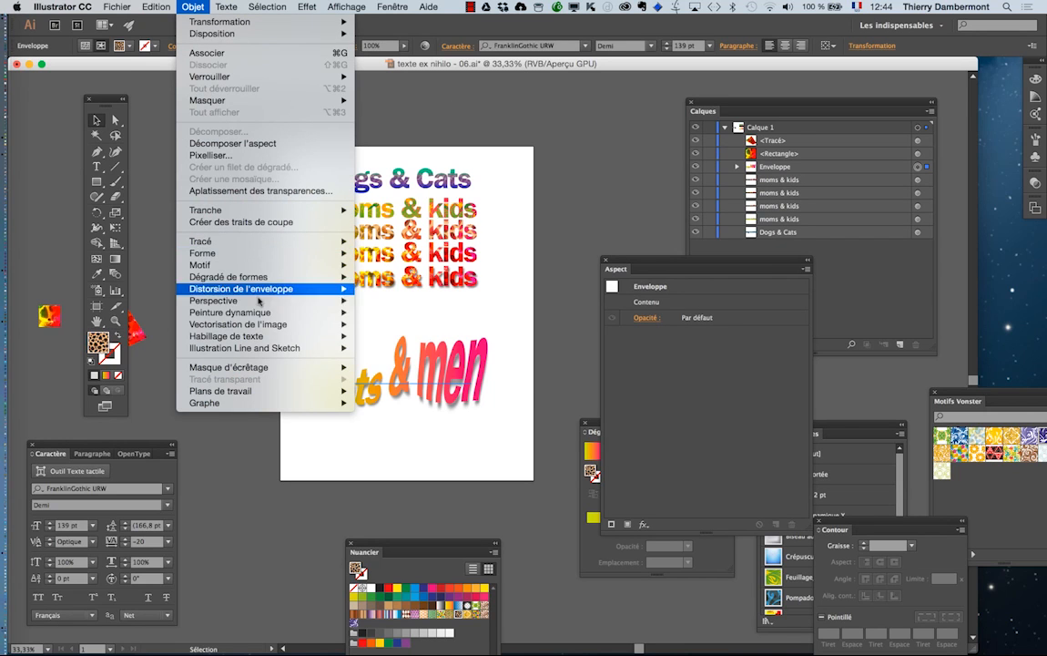
mouse_move(273, 289)
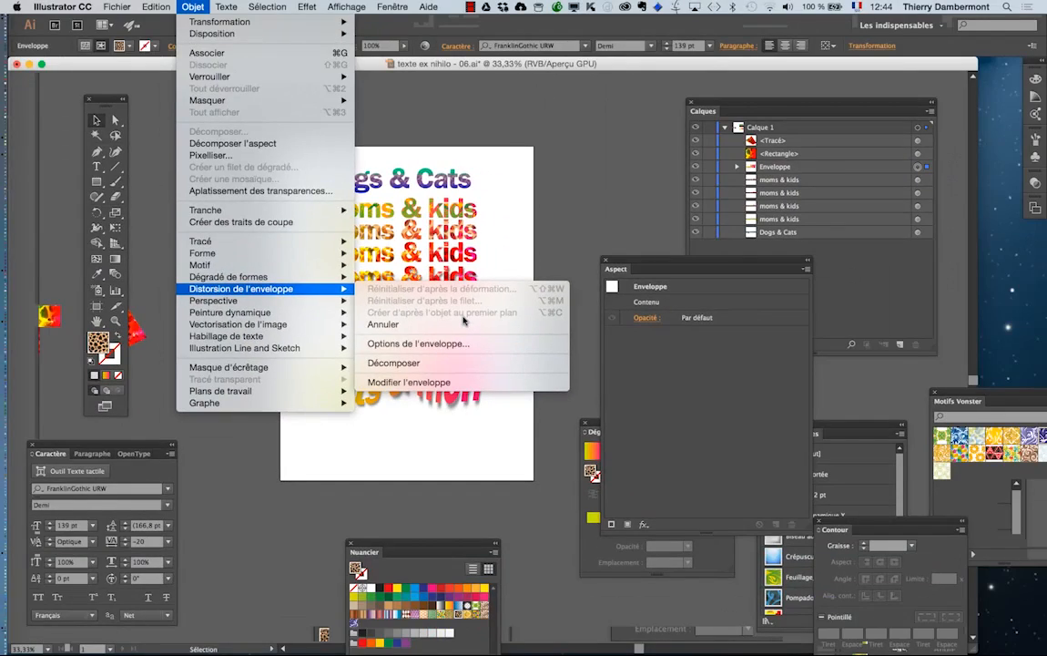
click(356, 429)
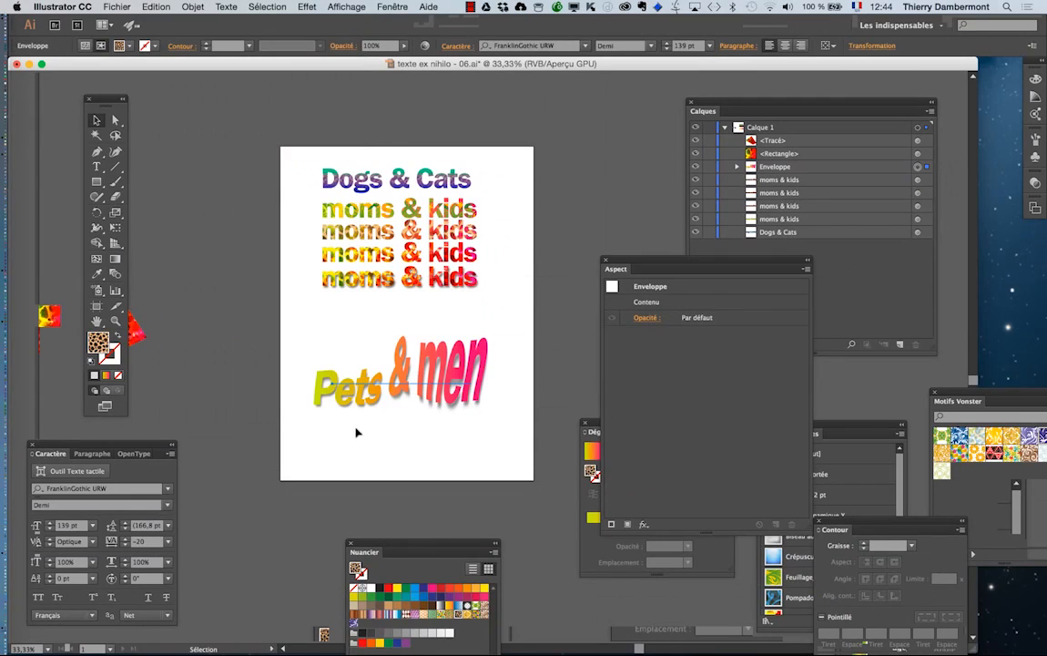
click(424, 424)
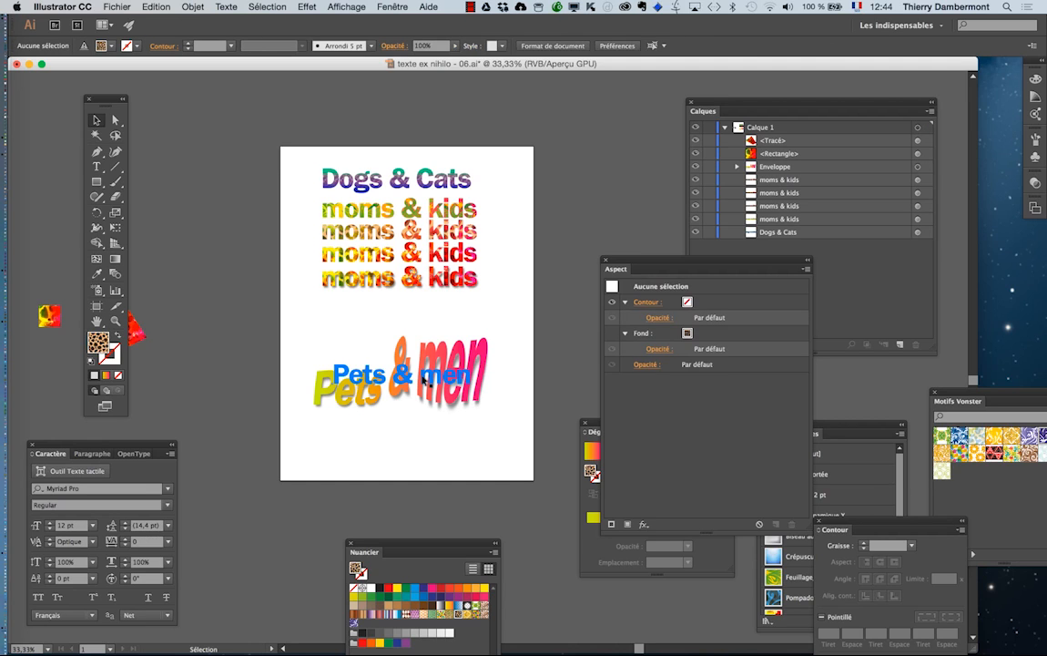
- Open the appearance of the text inside the "Pets & men" envelope and make its two hidden pattern fills visible
click(384, 342)
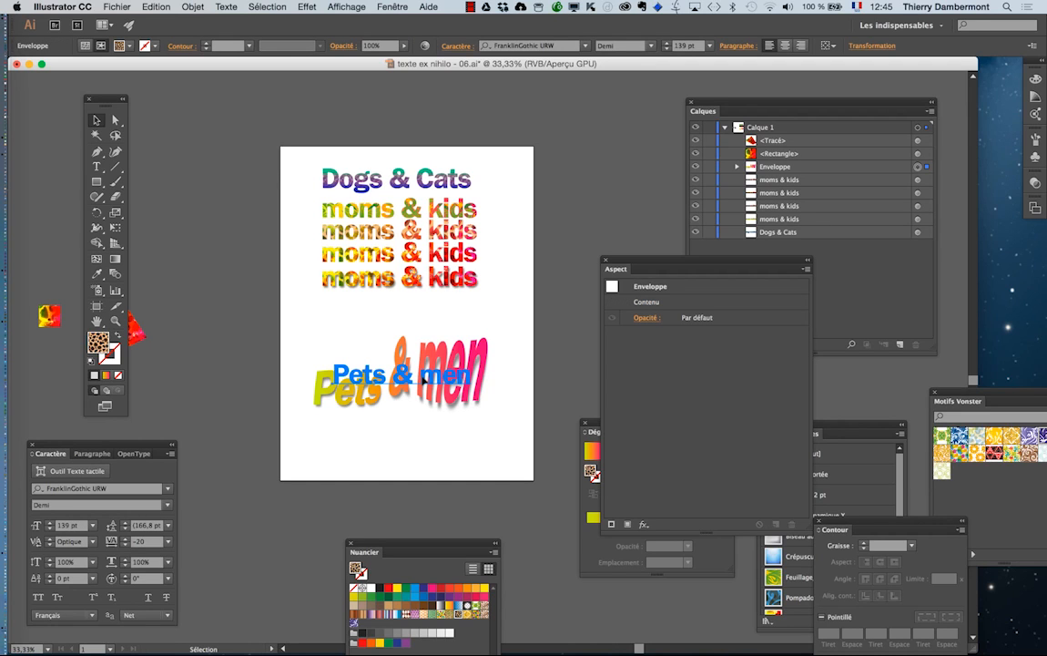
double_click(645, 301)
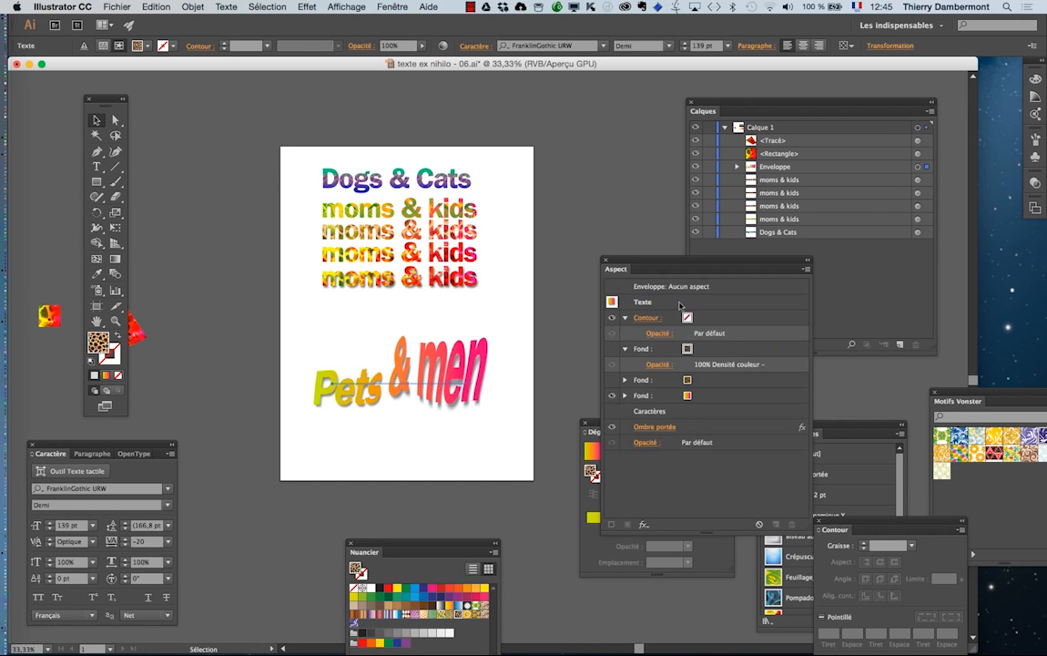
click(613, 331)
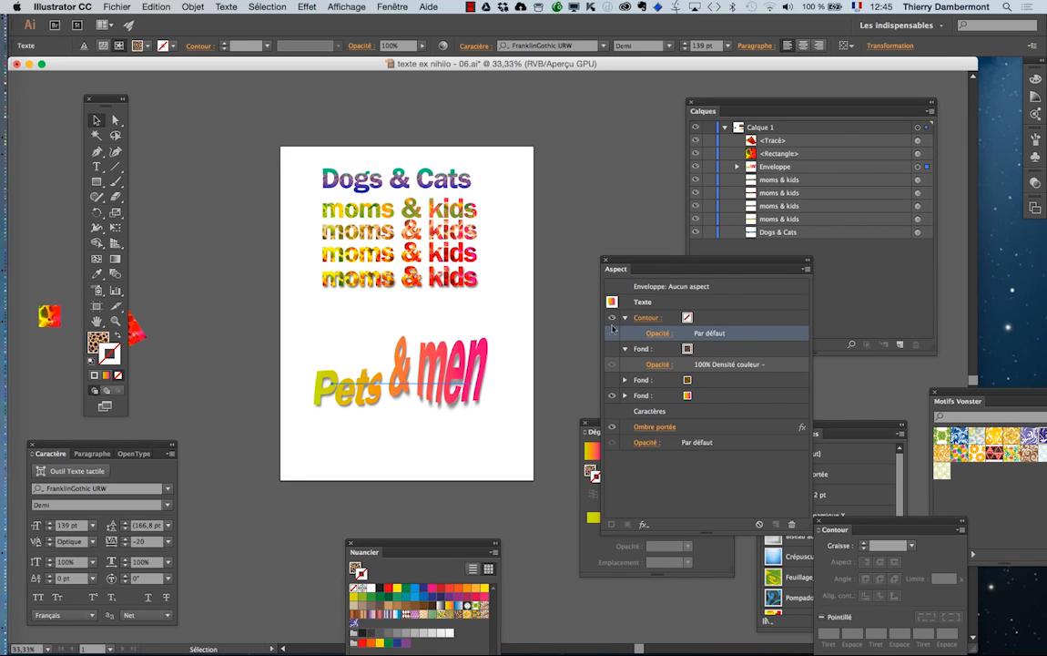
click(611, 349)
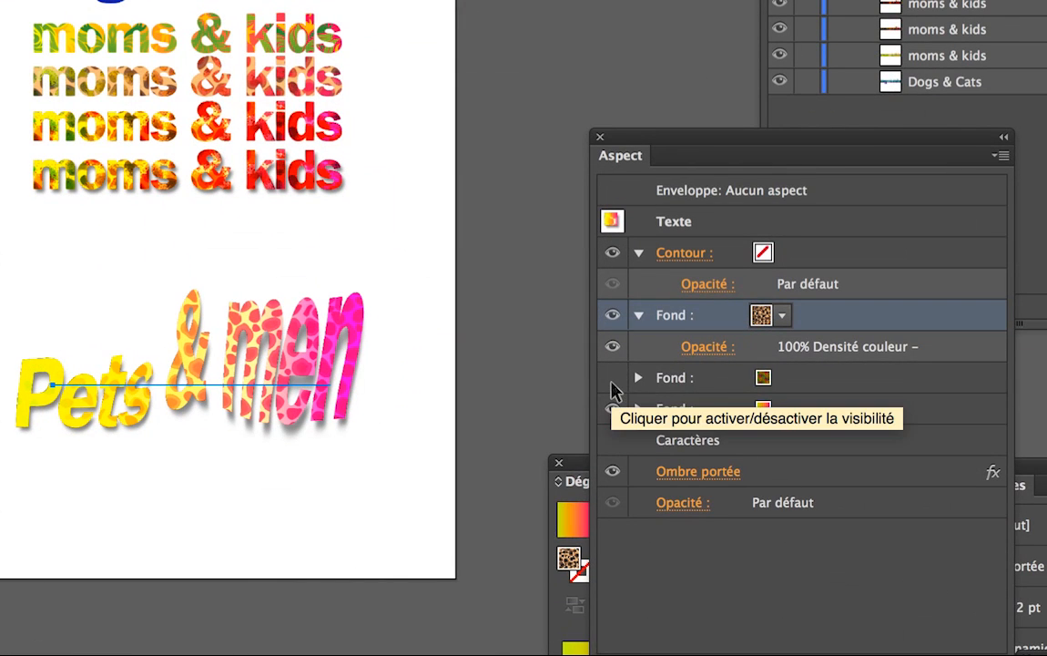
click(613, 388)
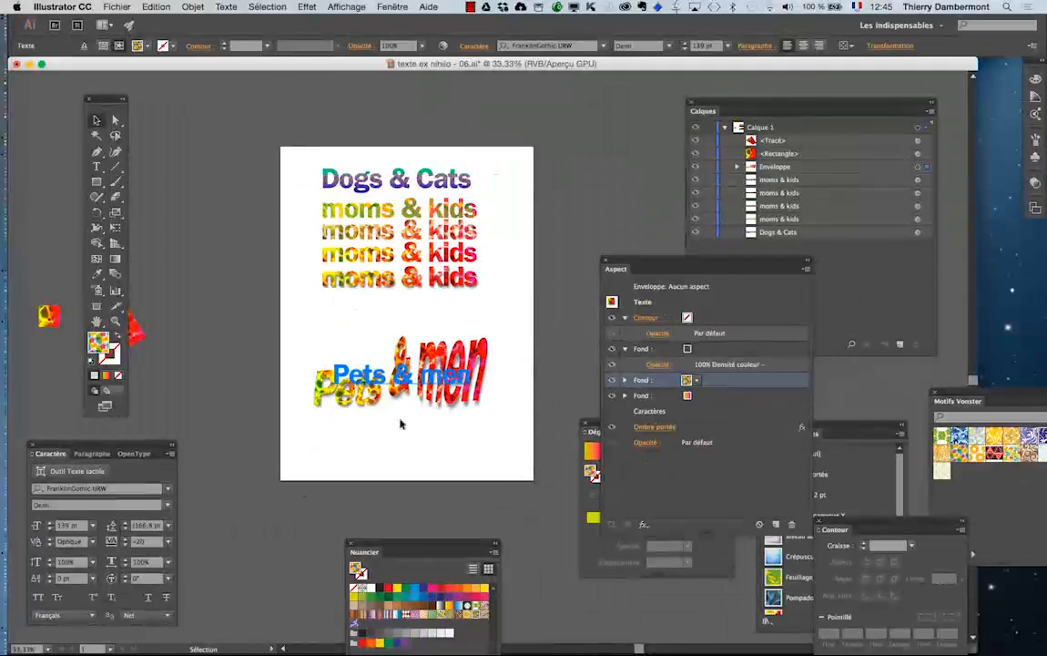
click(321, 518)
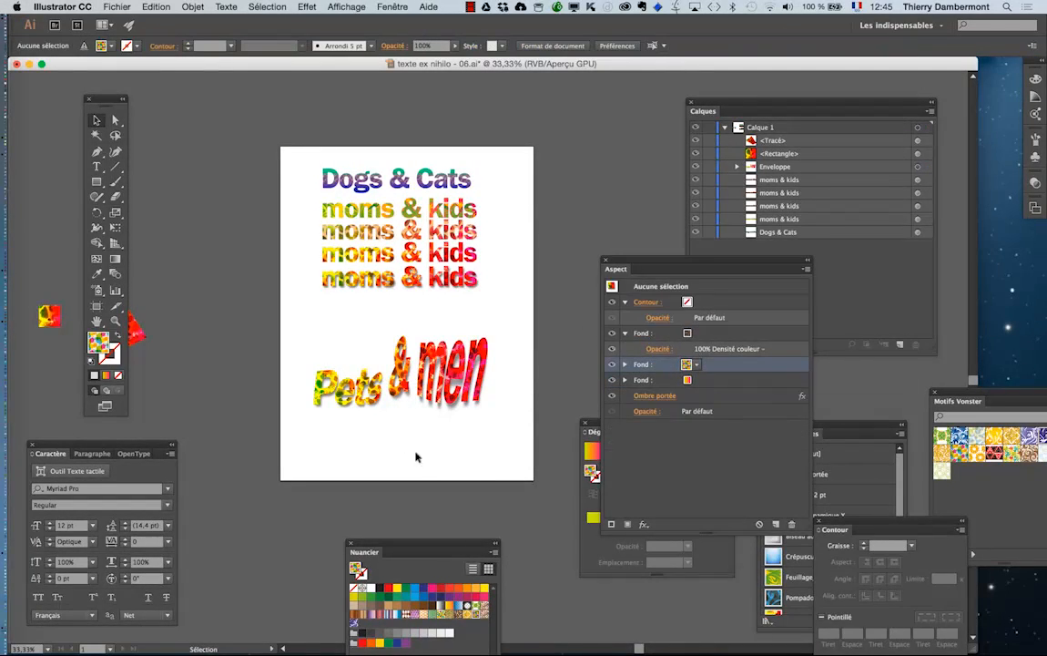